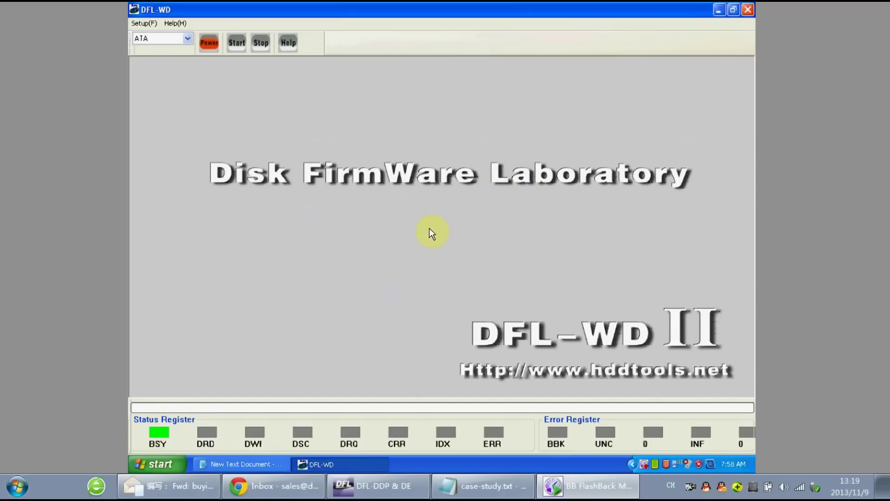
- Start the ATA drive session in Normal mode with the WDC Marvall family, auto-detect the drive details and accept the proposed work folder and task
click(237, 46)
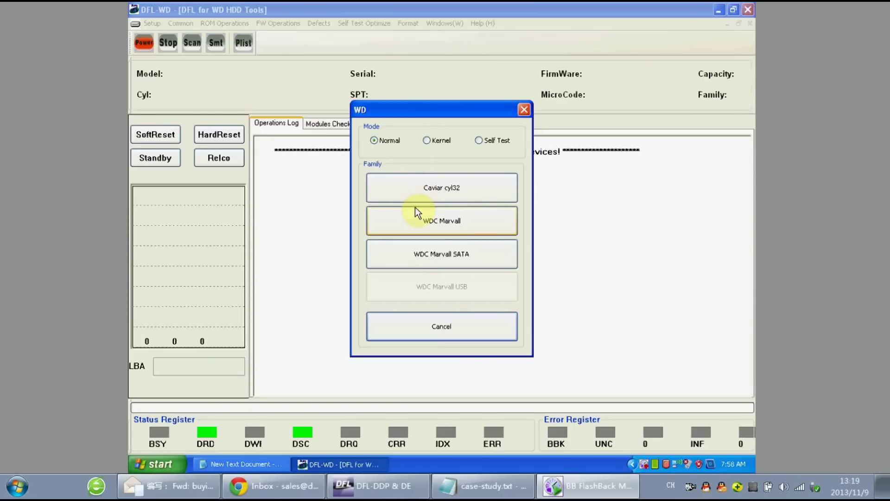
click(416, 208)
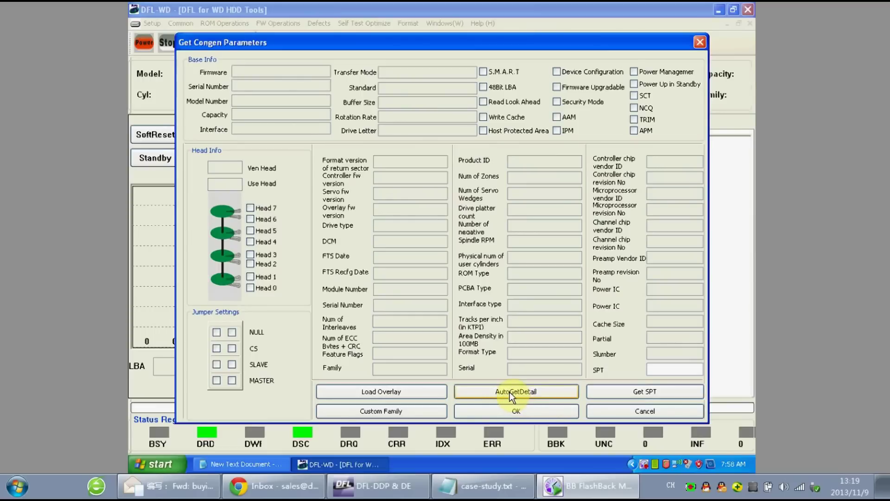
click(512, 392)
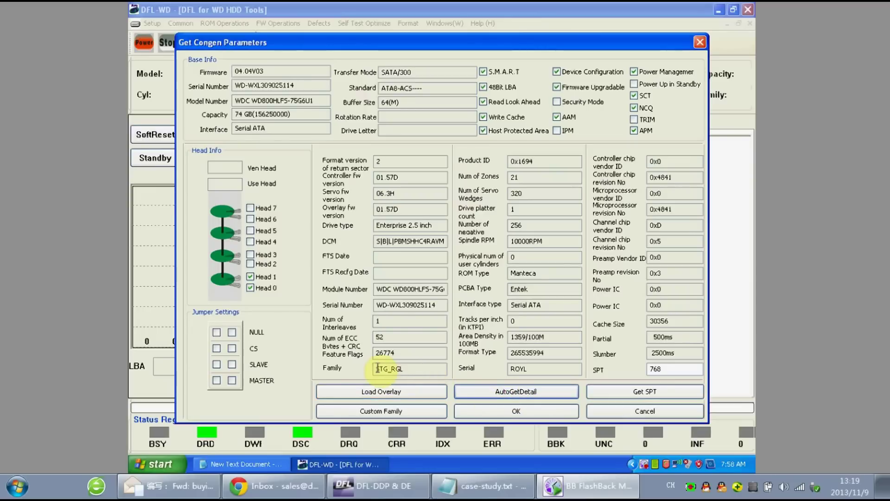
click(500, 414)
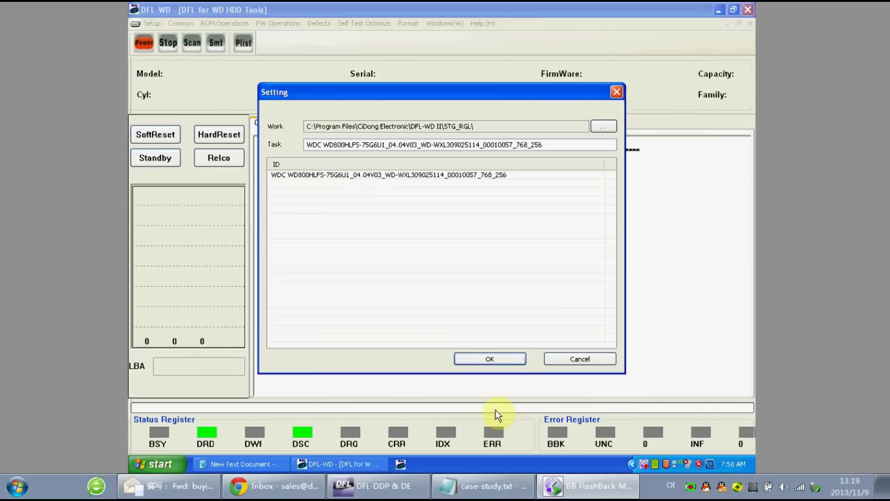
click(474, 358)
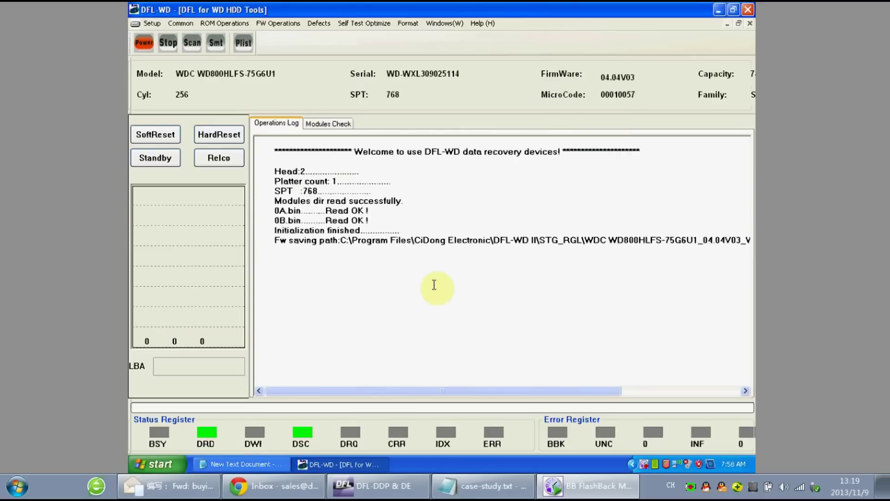
right_click(644, 464)
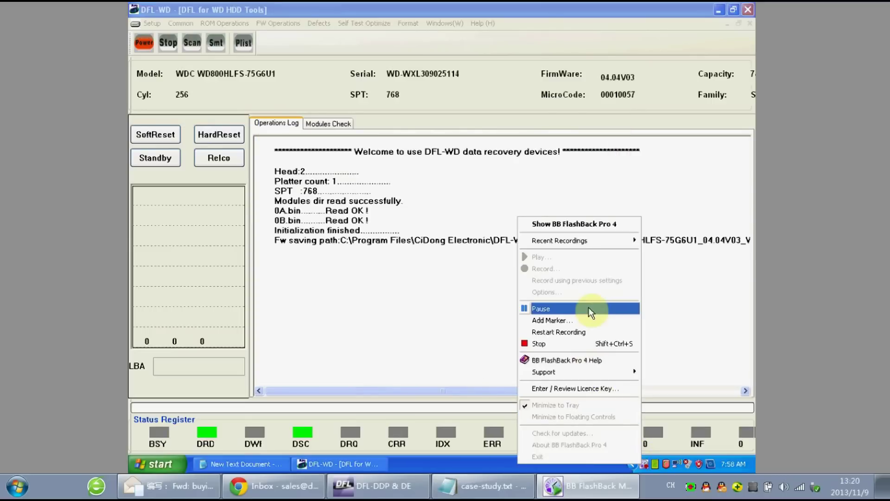
click(589, 309)
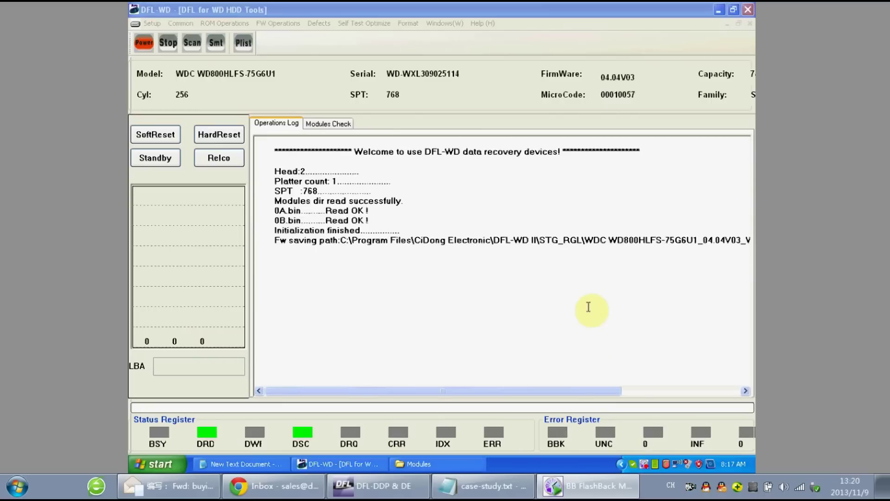
- Run the head read/write test on test cylinder 10 for Head 0 and Head 1
click(351, 96)
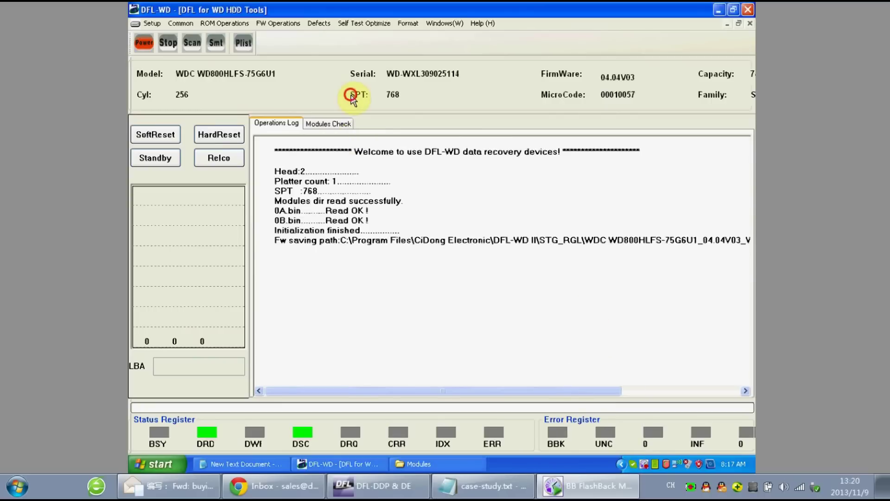
click(292, 24)
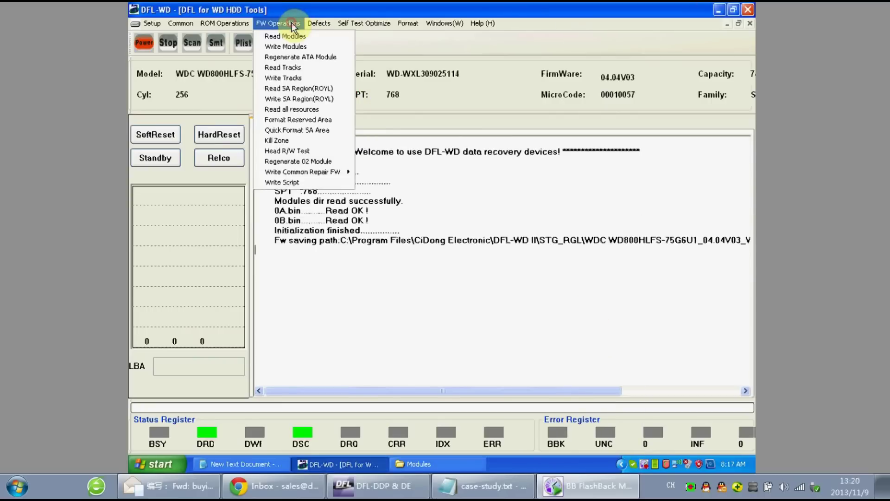
click(295, 153)
click(440, 324)
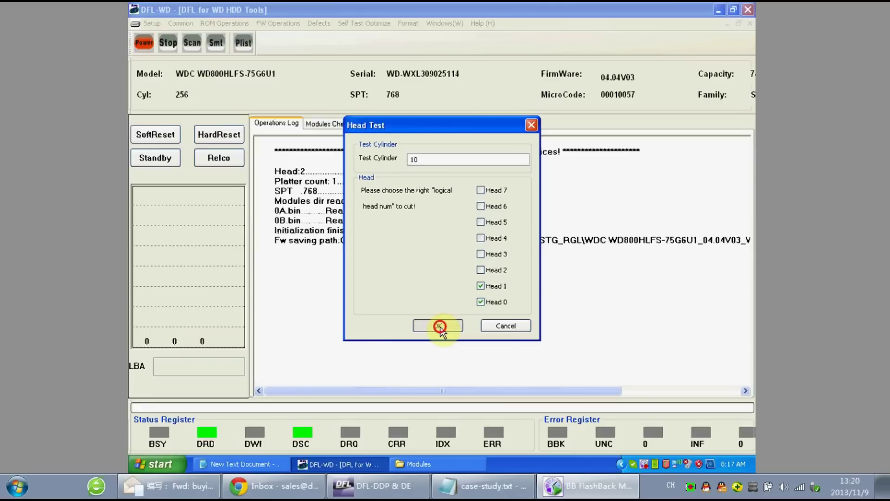
click(418, 249)
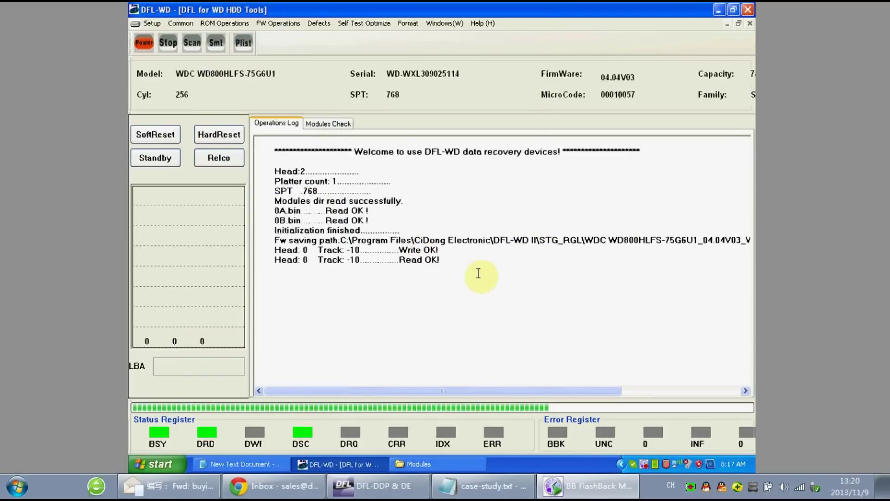
- Switch to the New Text Document in Notepad and add the line "- First Heads Test must be perfect in writing and reading." below the introduction
click(259, 463)
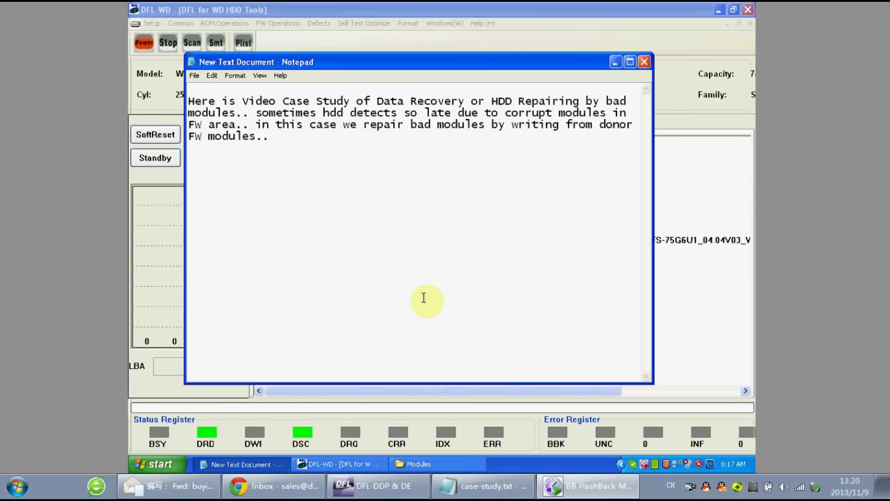
key(Return)
key(Return)
text(- First he)
key(BackSpace)
key(BackSpace)
text(Heads )
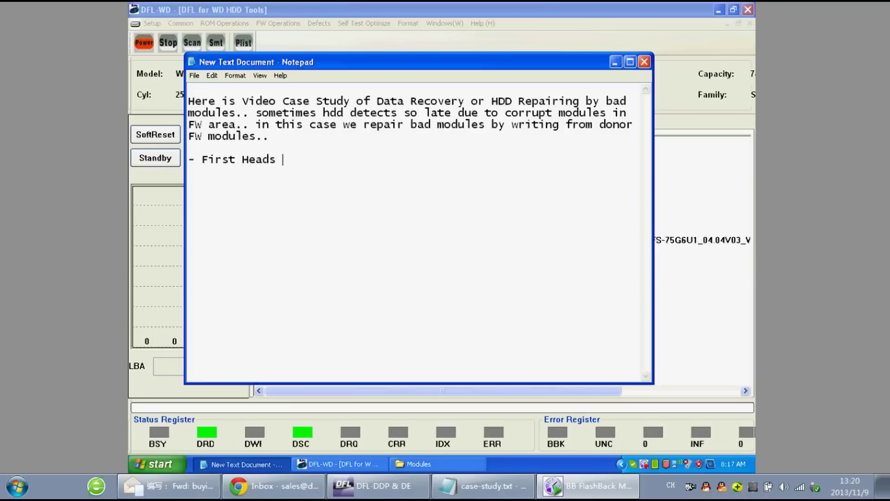
text(Test must be pere)
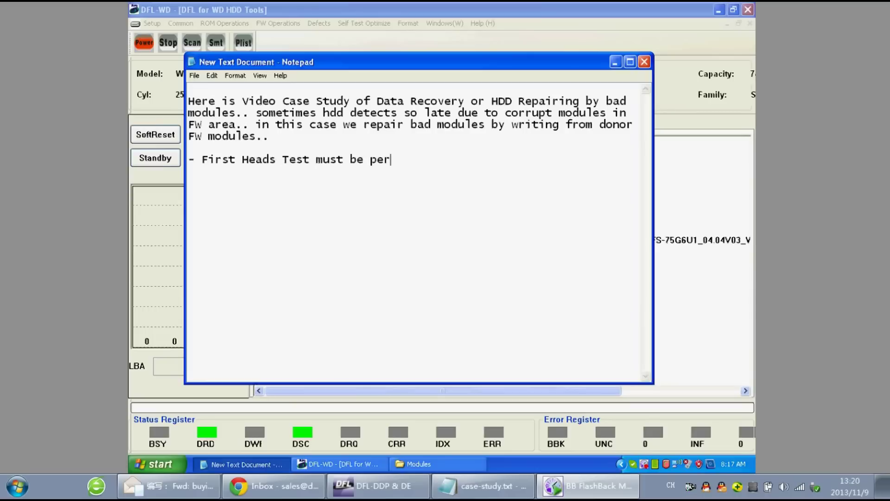
key(BackSpace)
text(fect in writing and re)
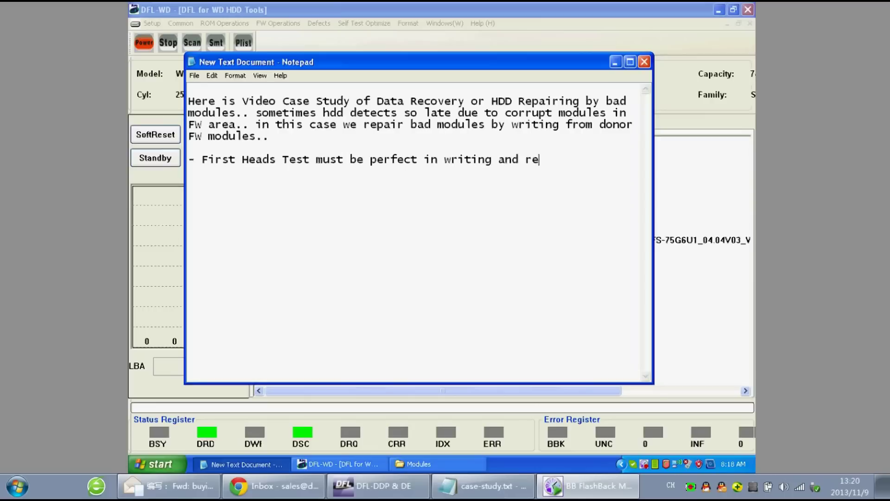
text(ading.)
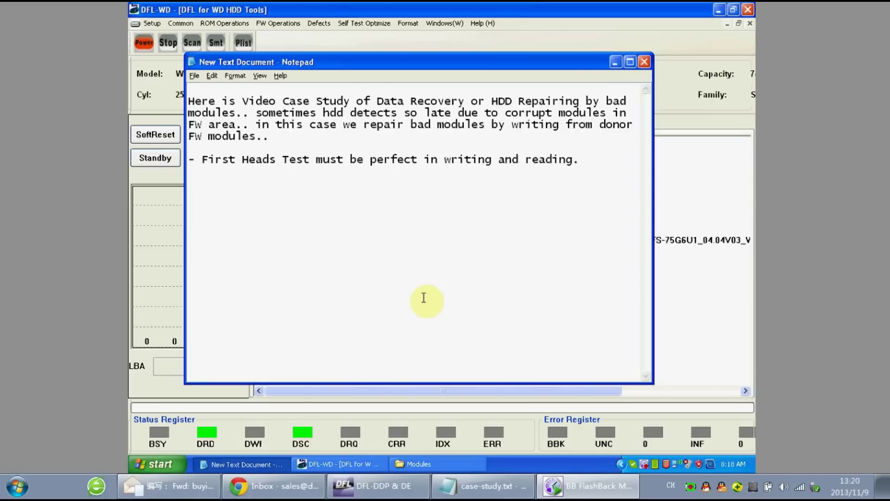
- Back in DFL-WD, sort the firmware modules by module ID and check all selected modules with the By ID option
key(alt+Tab)
click(324, 123)
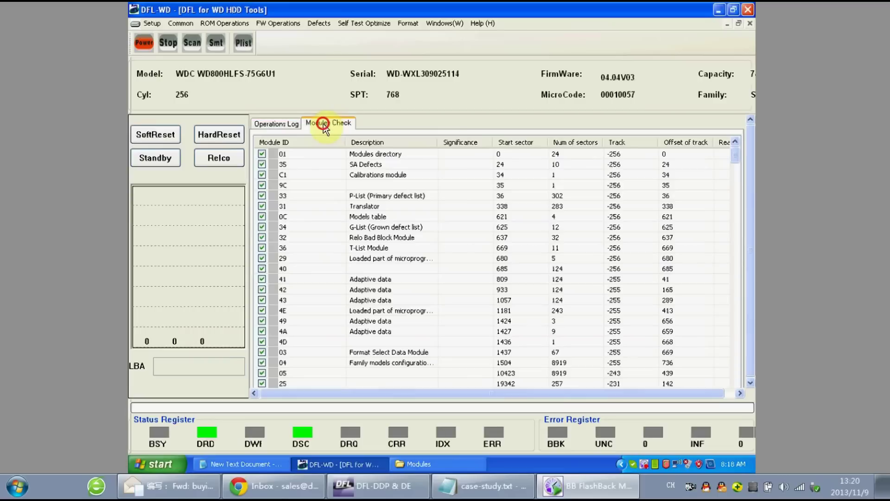
click(287, 142)
click(297, 186)
right_click(296, 187)
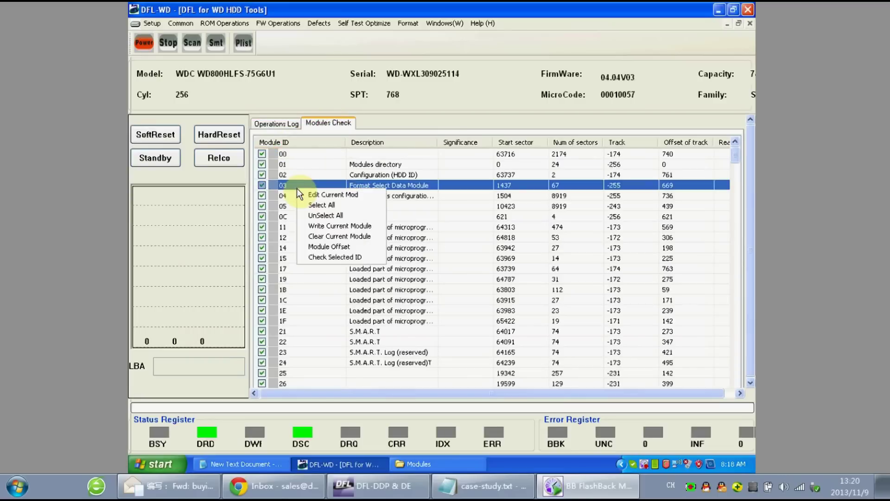
click(317, 257)
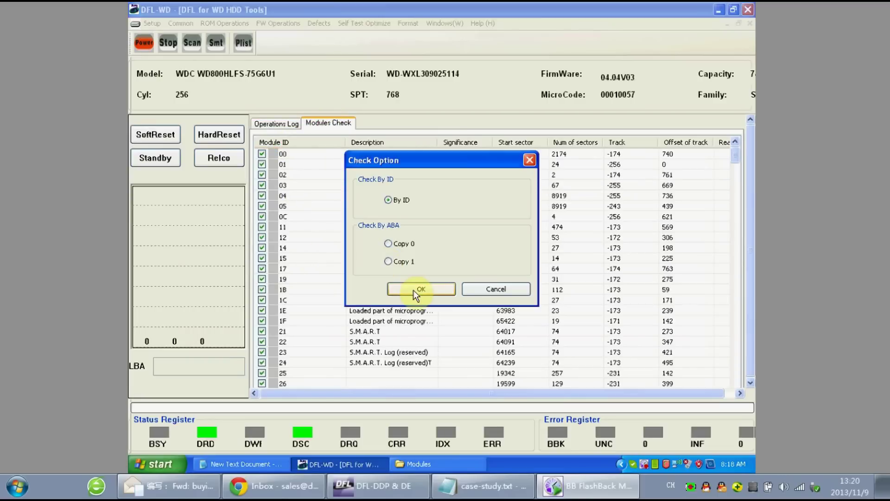
click(413, 290)
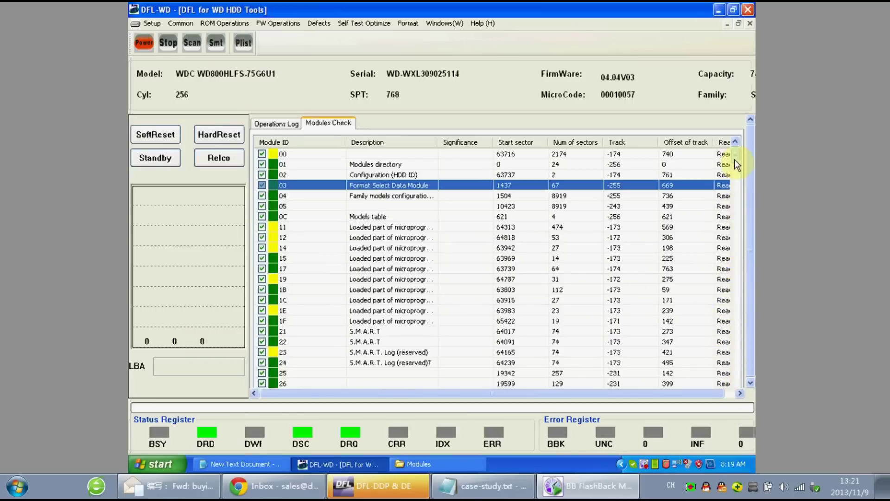
- Examine the check status of every module from the start to the end of the module list
drag(735, 160, 734, 191)
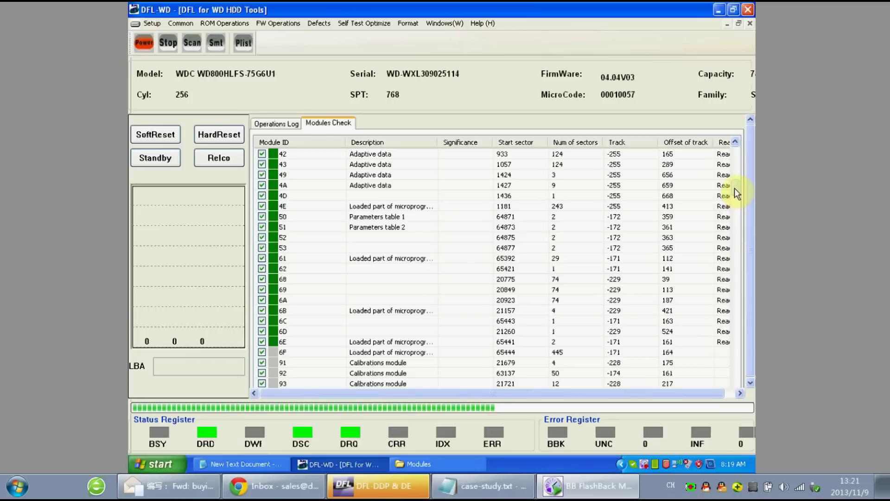
drag(735, 187, 733, 216)
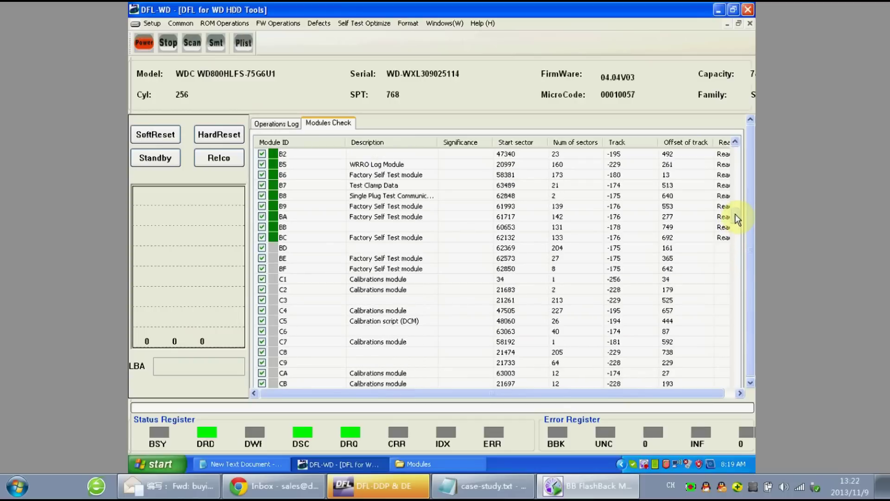
drag(736, 215, 738, 225)
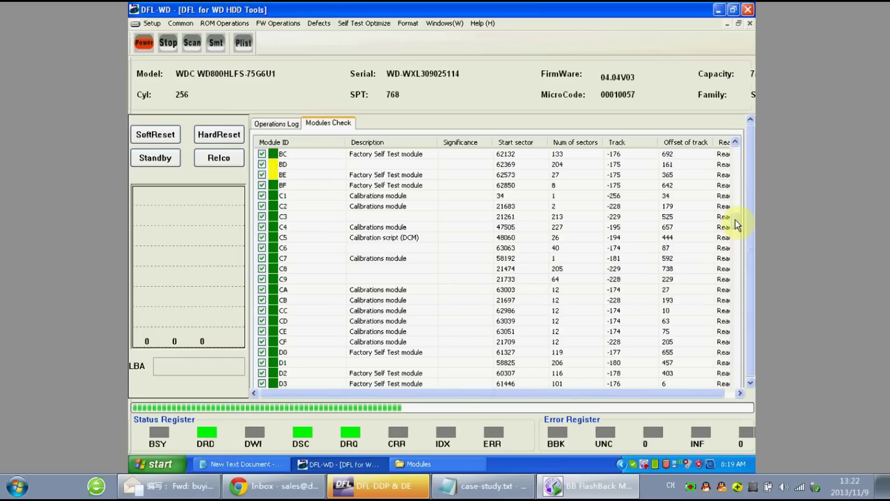
drag(735, 219, 735, 244)
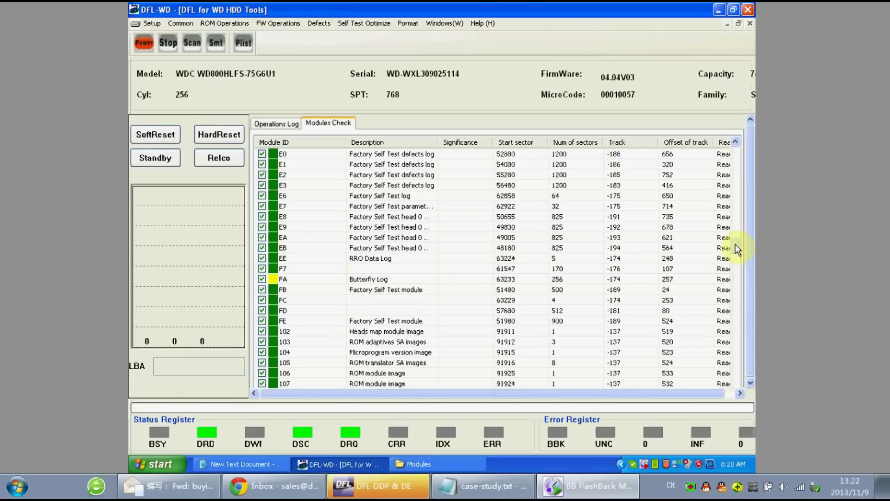
drag(736, 249, 734, 259)
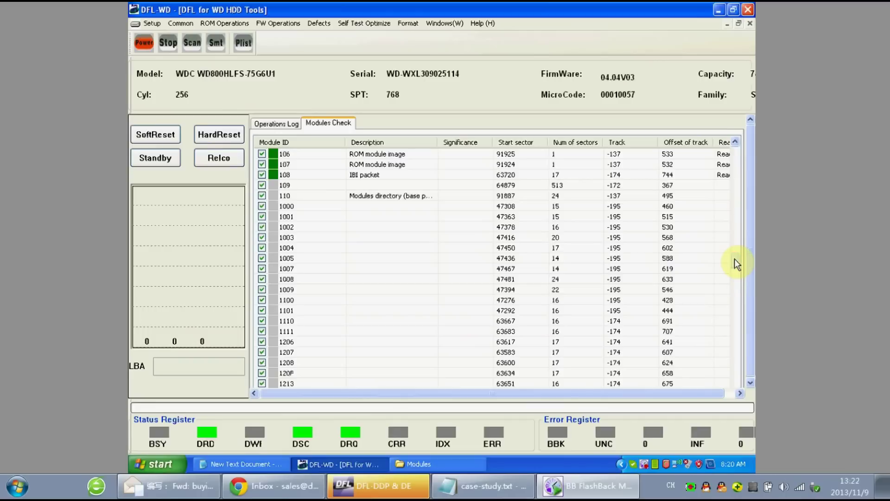
drag(734, 258, 735, 274)
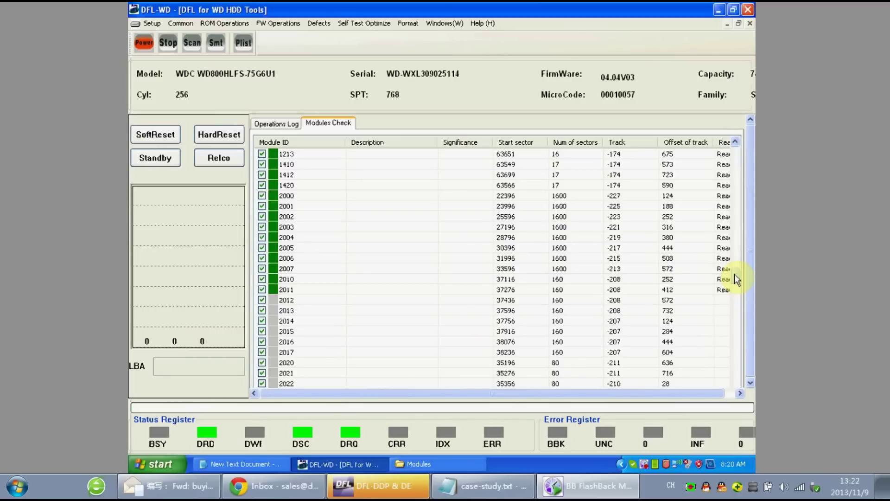
drag(734, 274, 734, 298)
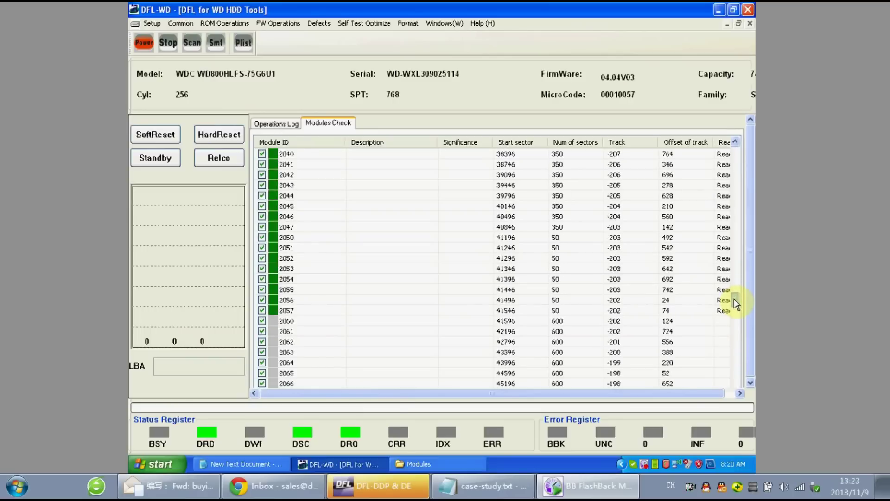
drag(733, 299, 734, 301)
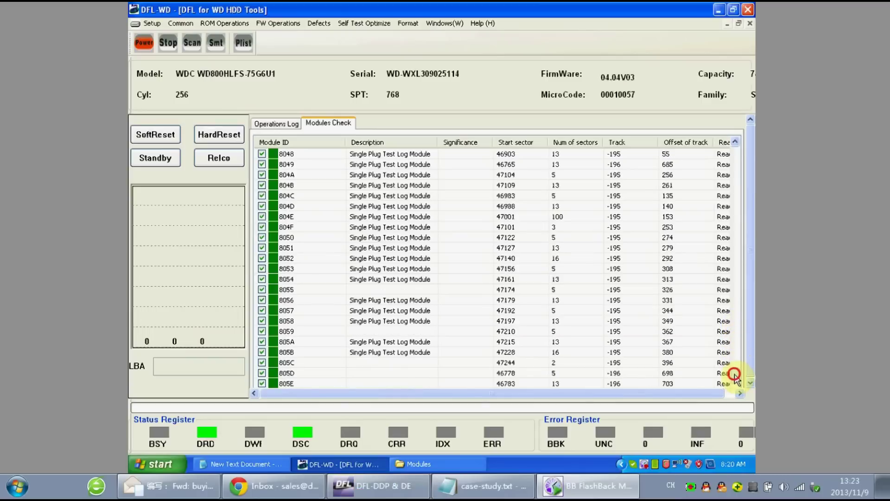
click(607, 364)
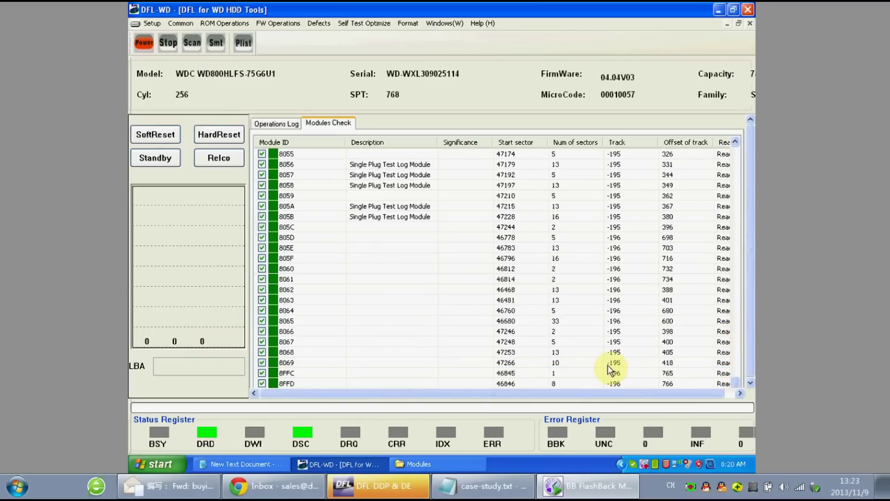
- Review the operations log entries for the module check and return to the module check results
click(283, 123)
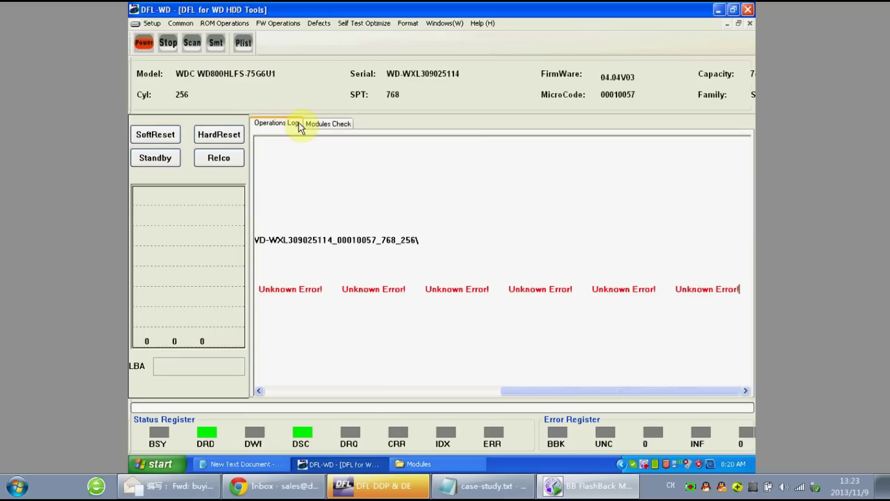
click(332, 391)
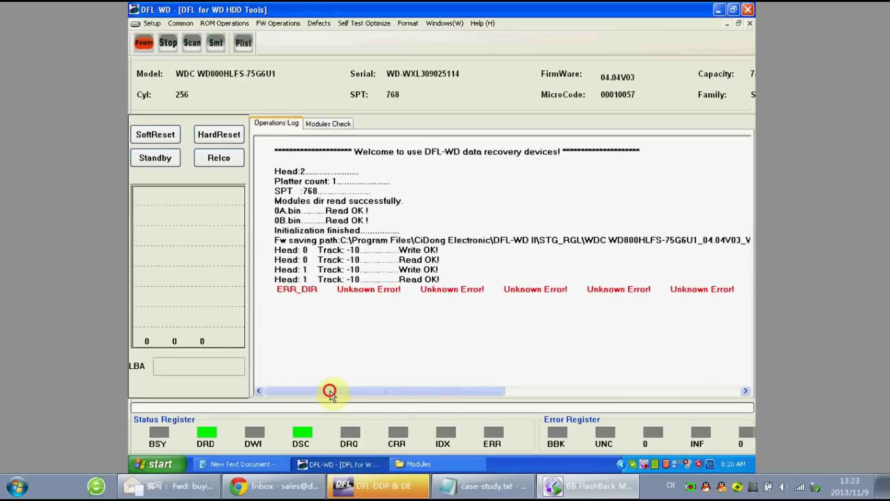
click(339, 124)
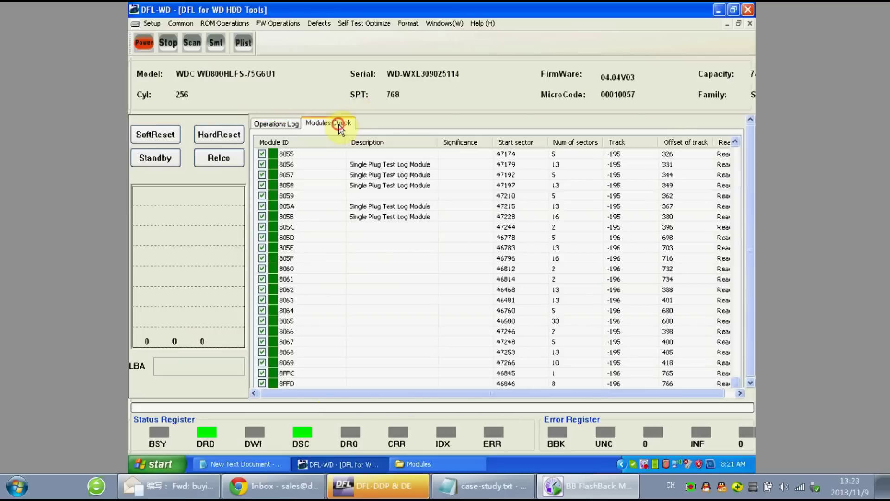
- Switch to the New Text Document in Notepad and add the line "- Now we repair bad modules by writing donor modules."
click(277, 465)
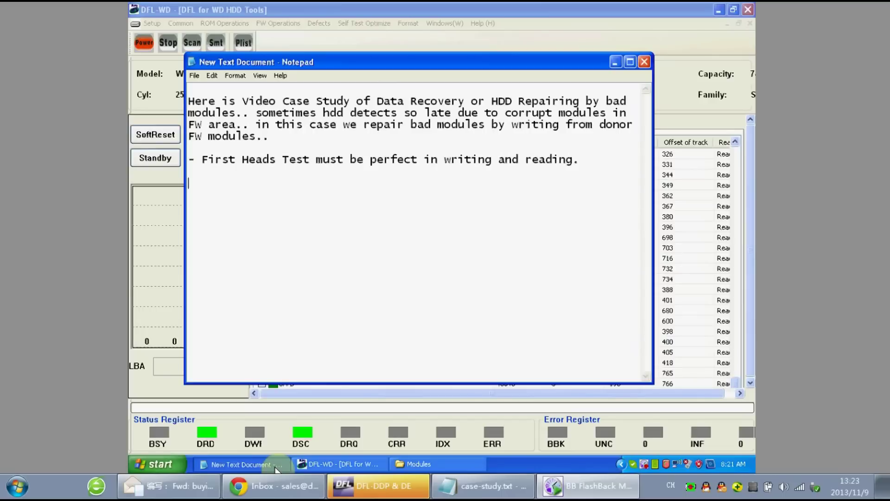
text(- Now we repa)
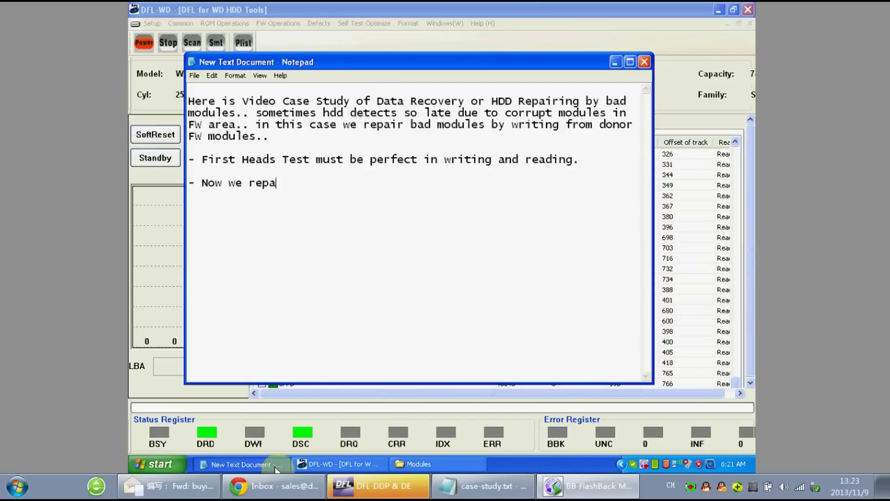
text(ir bad modules )
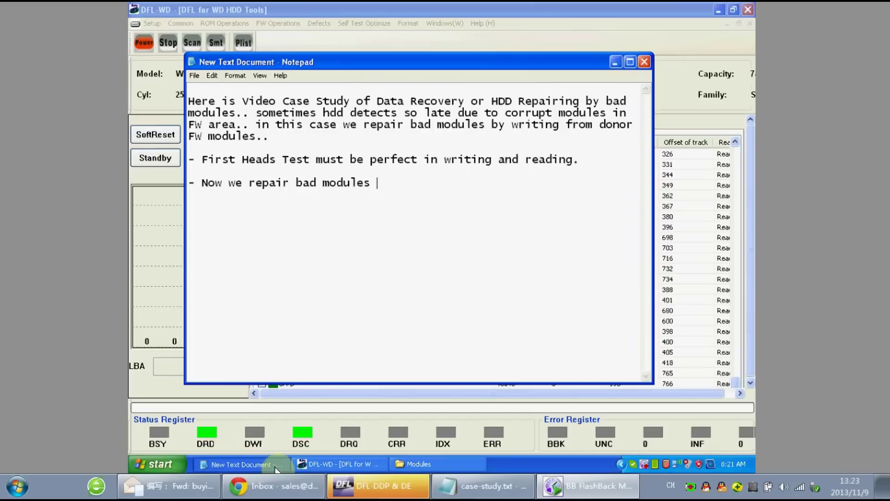
text(by writing donor)
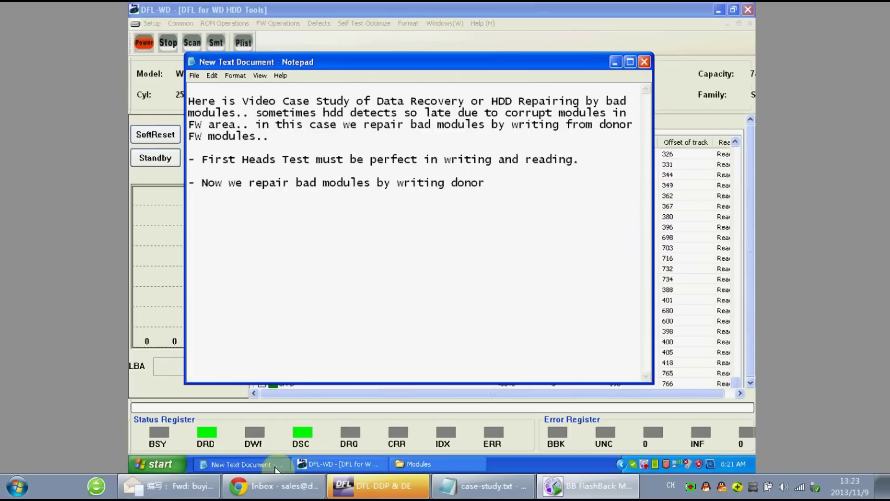
text( modules.)
text(Current)
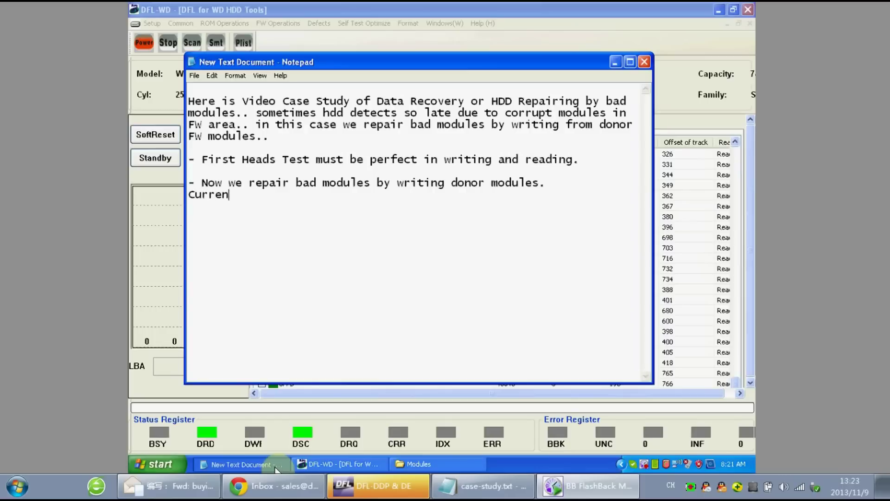
key(BackSpace)
key(BackSpace)
key(BackSpace)
key(BackSpace)
key(BackSpace)
key(BackSpace)
key(BackSpace)
- Add the line "microcode of patient HDD is 00010057." and move the Notepad window clear of the drive's microcode field
text(microcode of )
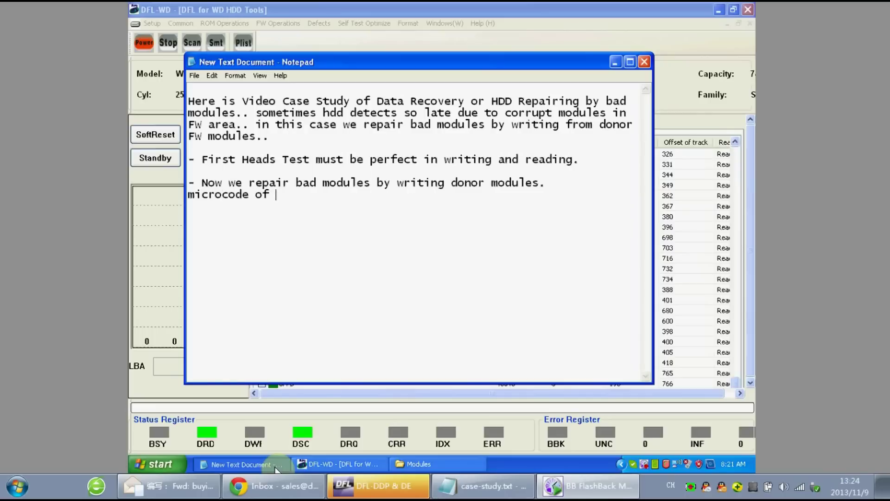
text(patient HDD is)
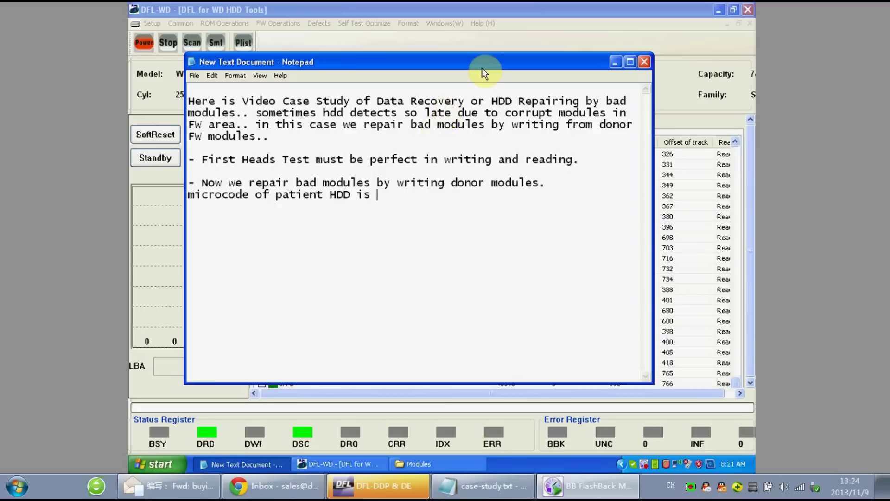
drag(482, 68, 511, 130)
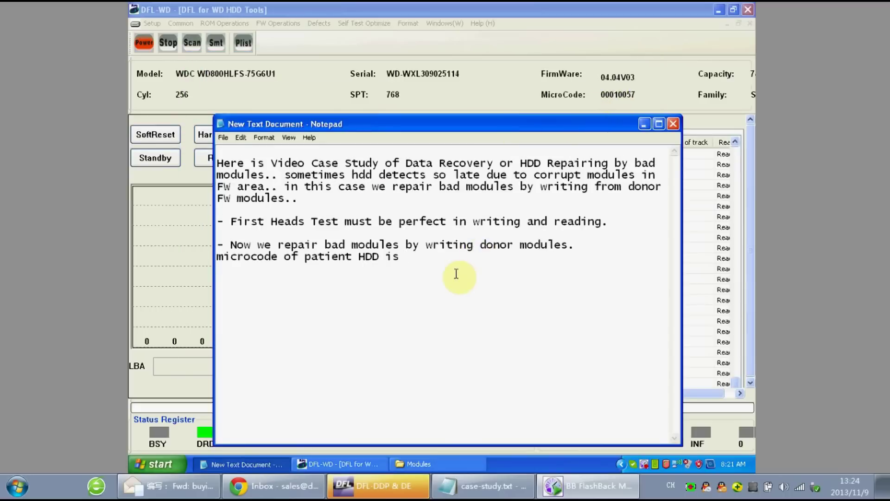
text(00010057)
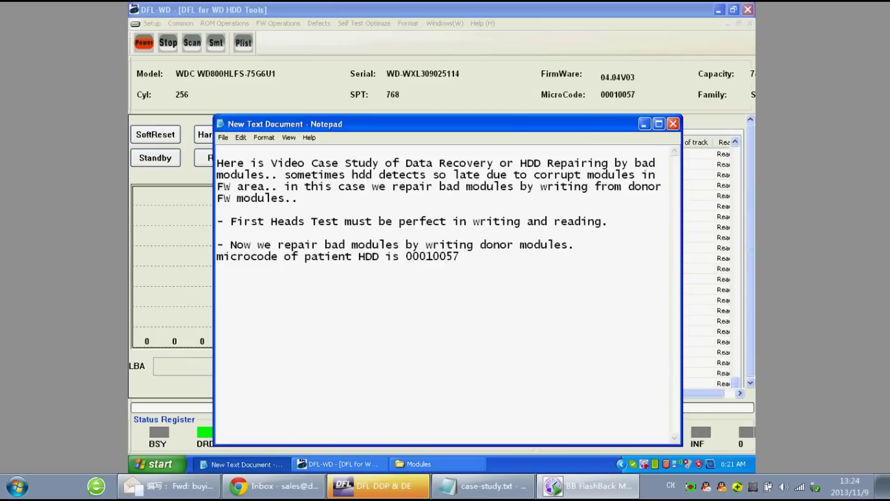
text(.)
key(Return)
key(Return)
- Open donor module file 11 from the Modules folder in WinHex to read its microcode, and return to the folder
click(417, 464)
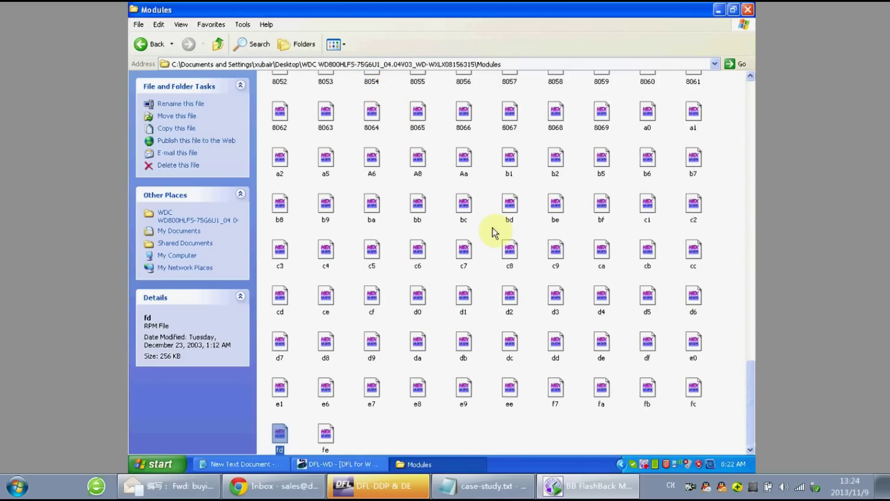
click(747, 111)
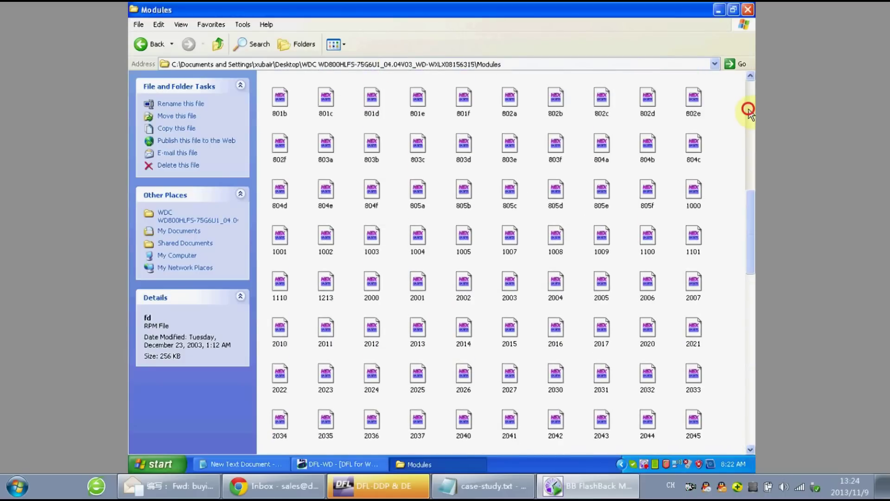
drag(747, 110, 749, 83)
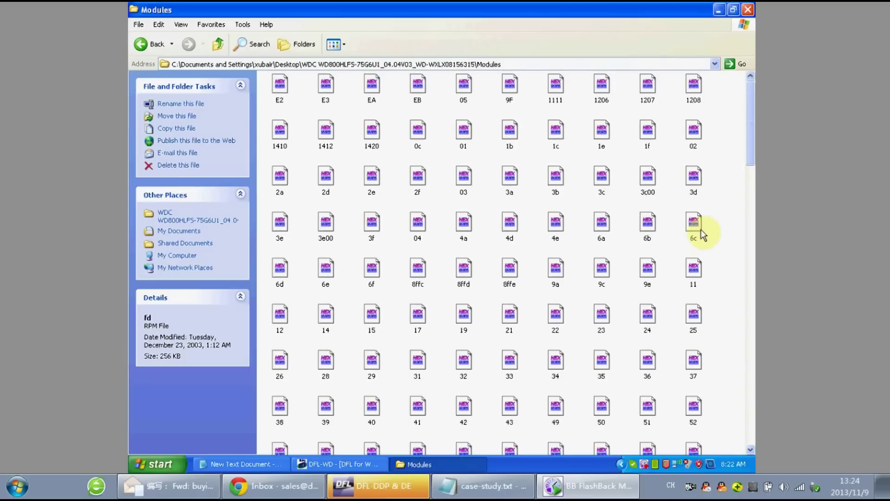
click(693, 268)
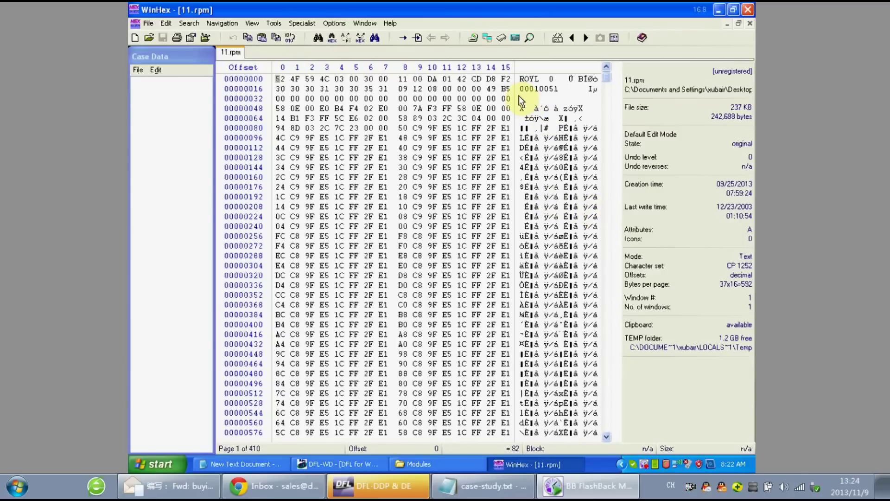
click(368, 471)
click(396, 470)
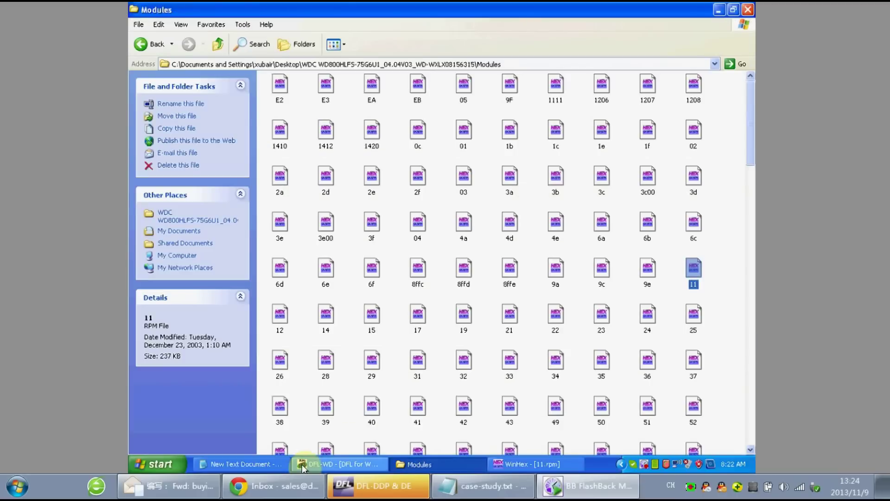
- Add the Notepad line "- microcode of donor fw is 00010051 , its almost same to patient HDD.", checking the microcode in WinHex
click(241, 464)
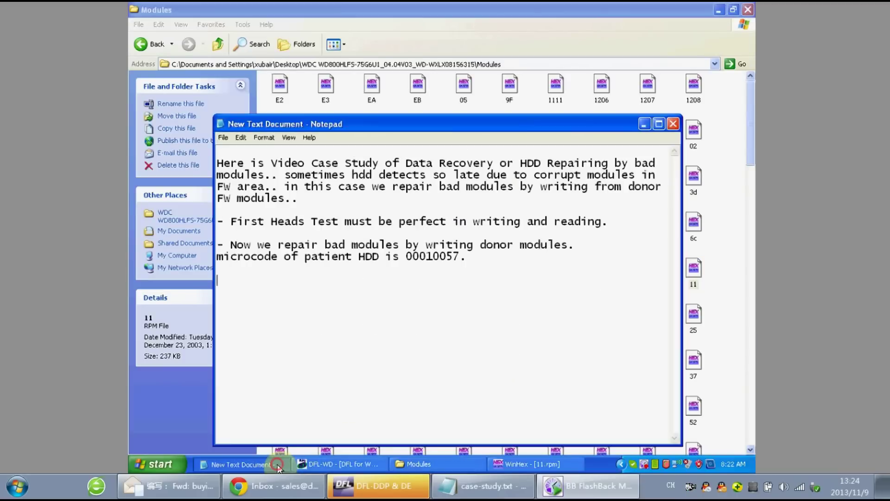
click(348, 399)
text(- )
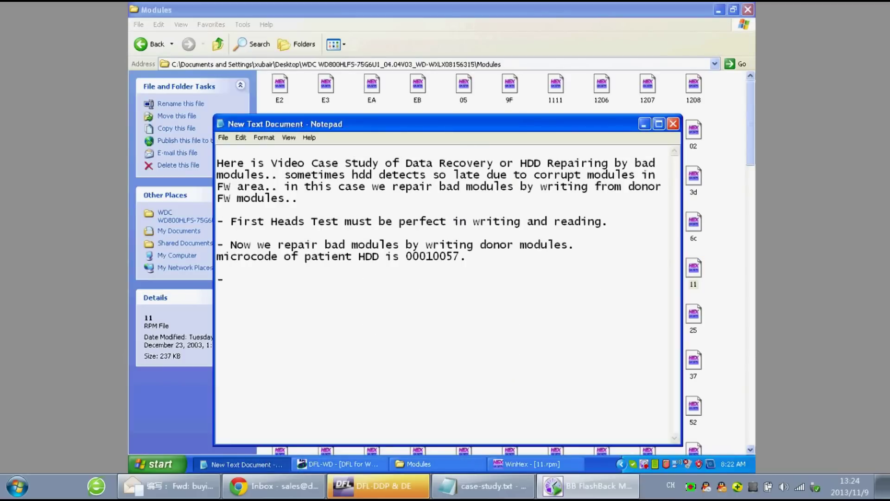
text(microcode of )
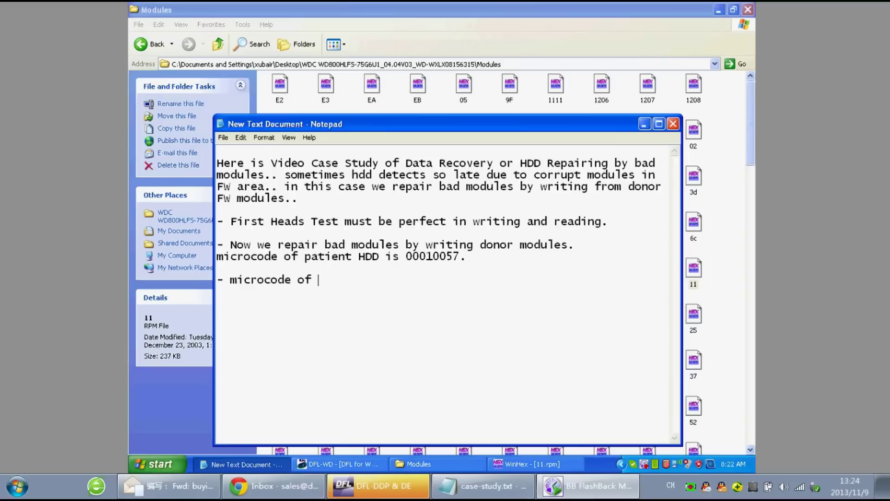
text(donor fw is)
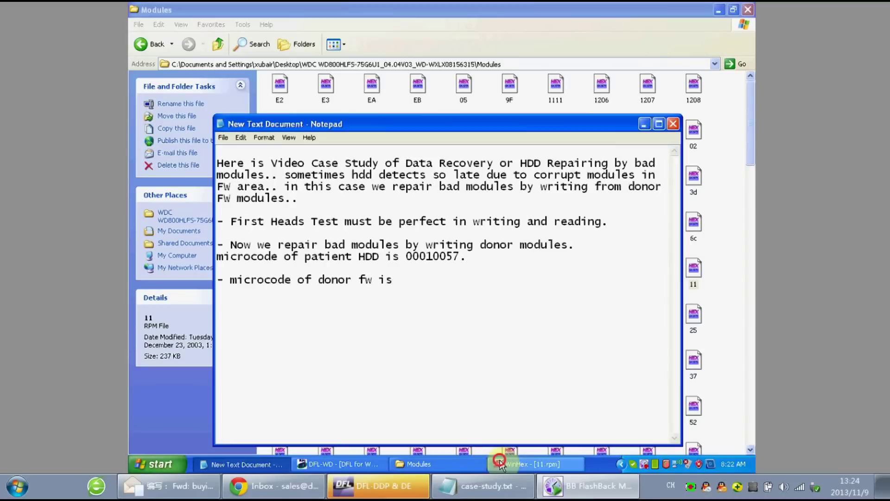
click(529, 464)
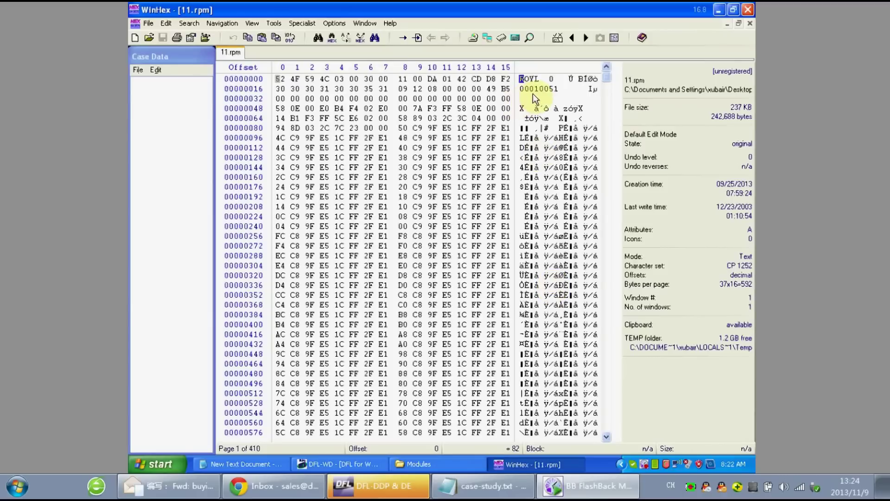
key(alt+Tab)
text(00)
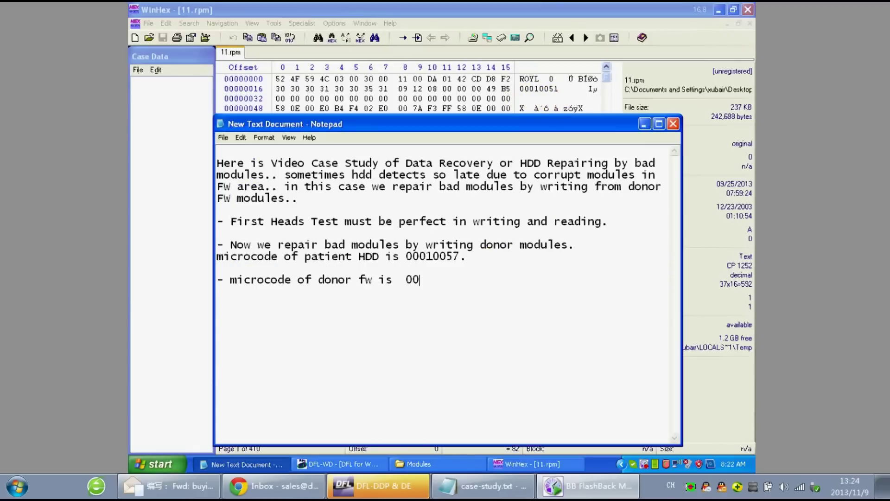
text(010051 , its a)
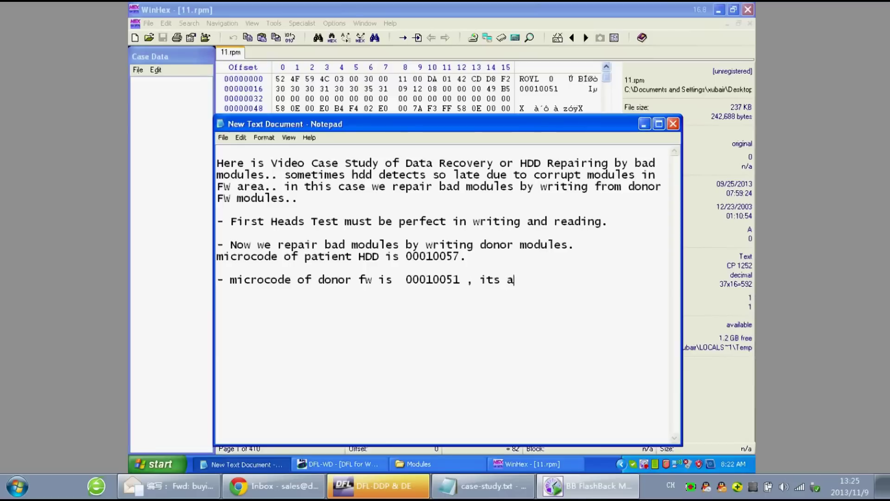
text(lmost same to )
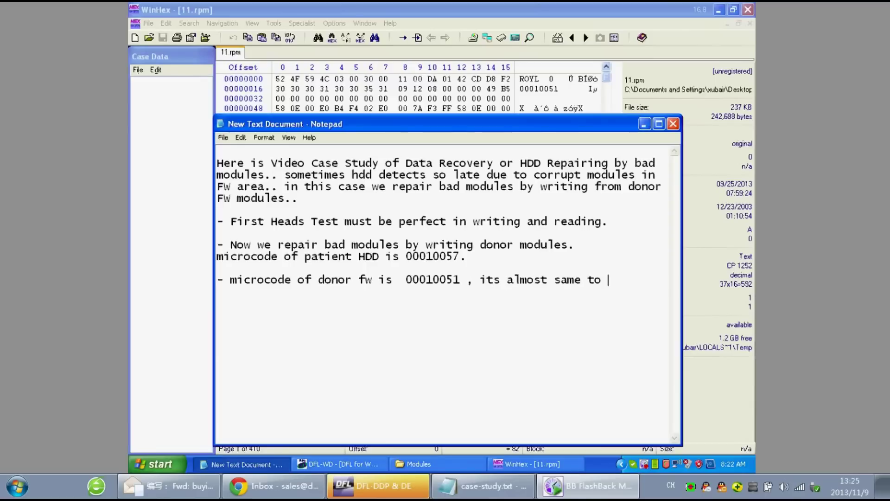
text(patient h)
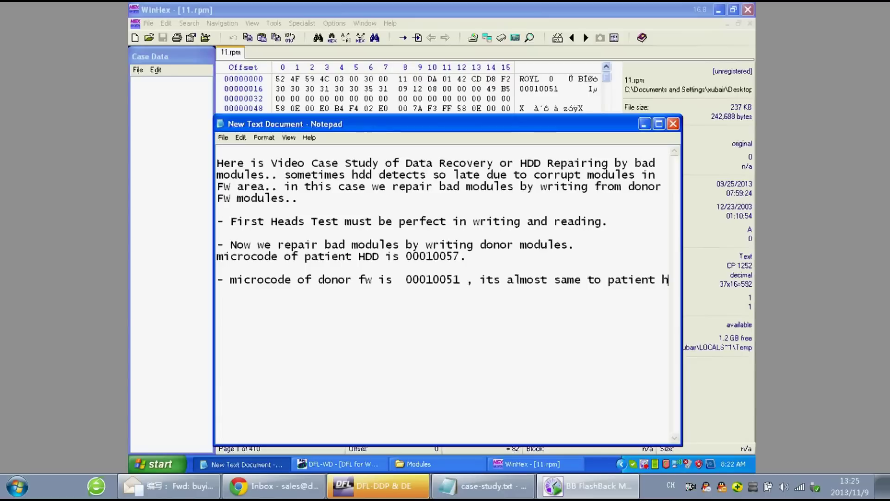
key(BackSpace)
text(HDD.)
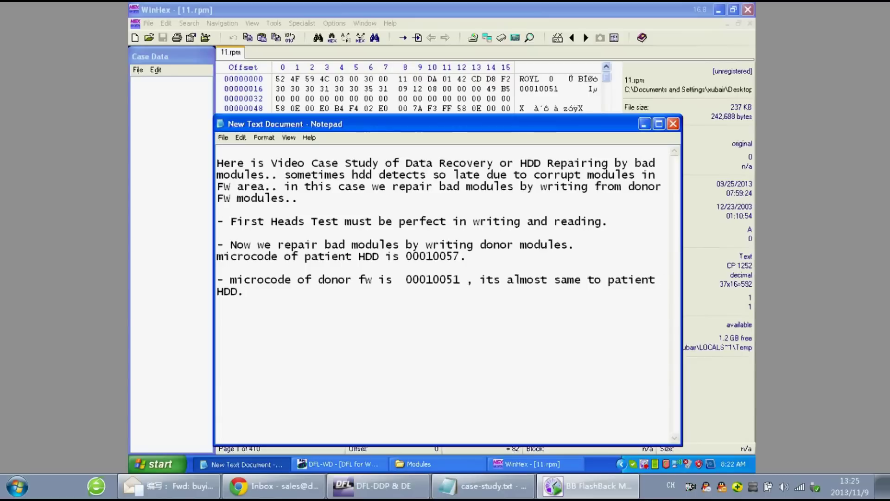
- Switch to DFL-WD, return to the start of the module list and begin writing module 12 from a file
click(485, 279)
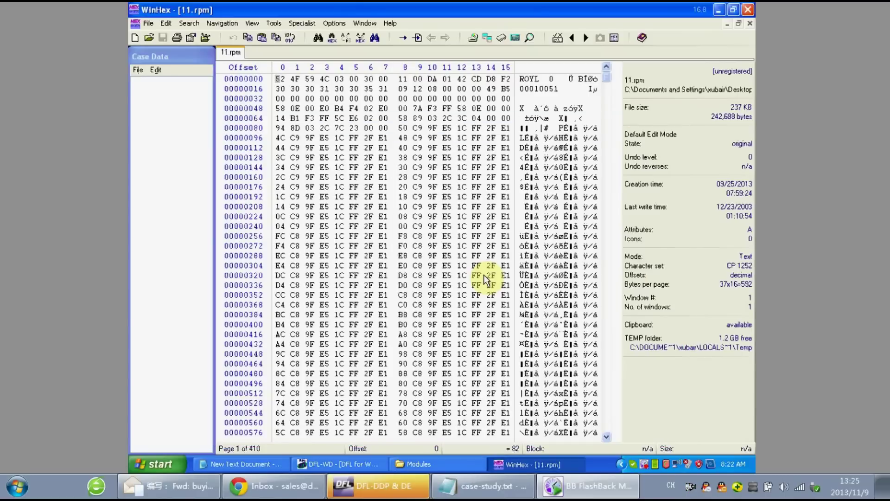
click(319, 465)
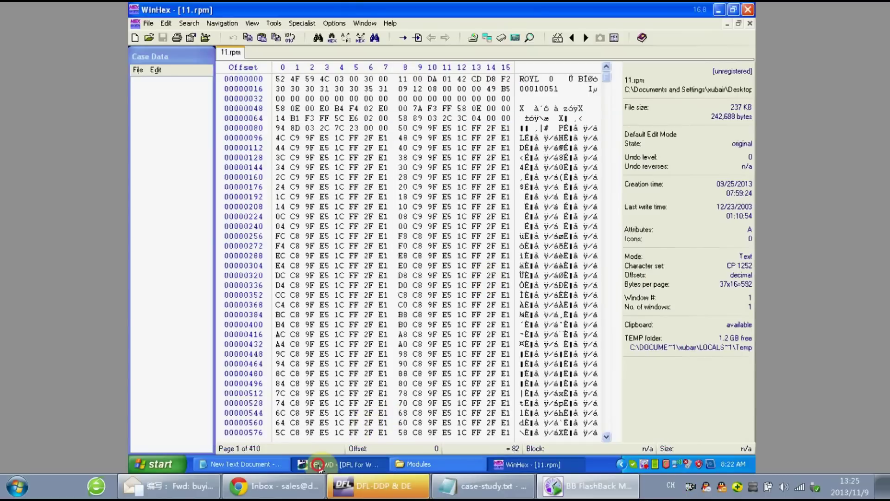
key(Home)
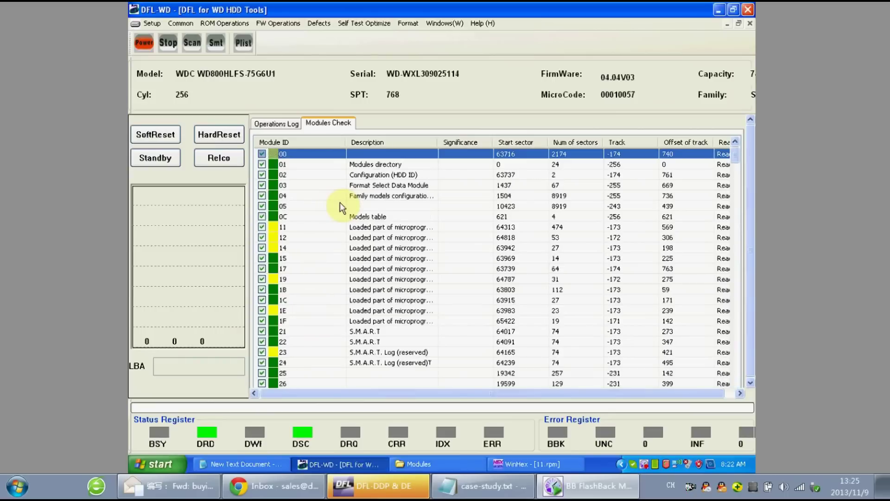
right_click(315, 237)
click(315, 237)
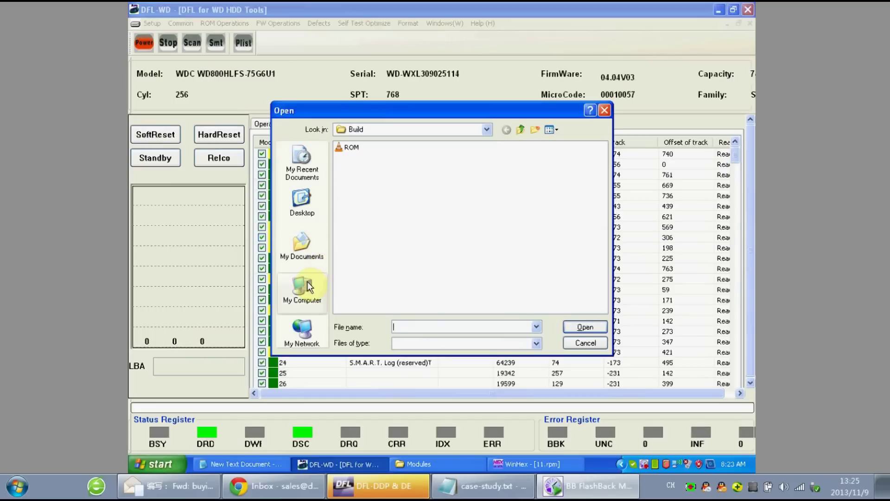
- Load donor file 12 for module 12 from the Modules folder inside the Desktop's WDC WD800HLFS-75G6U1 donor folder
click(307, 282)
click(307, 213)
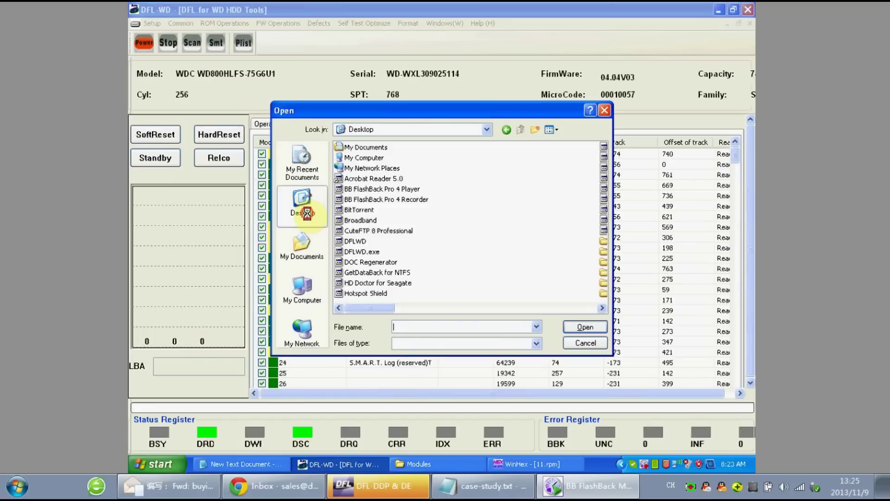
click(437, 306)
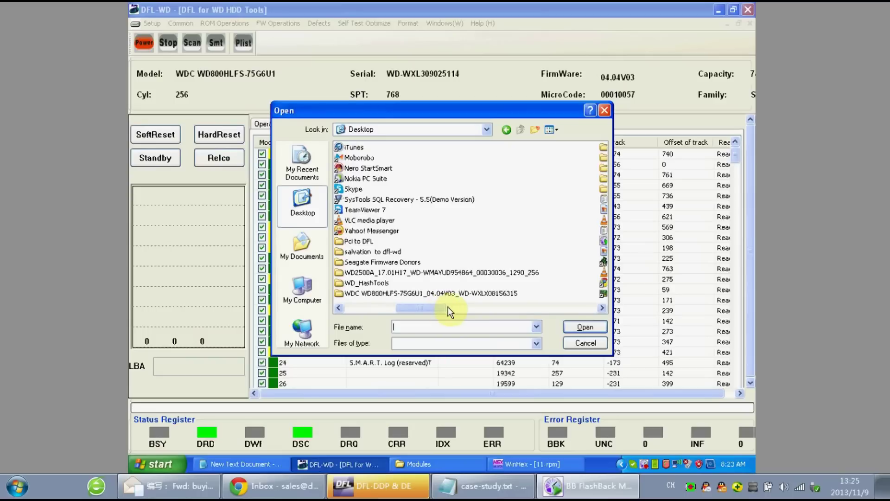
double_click(468, 294)
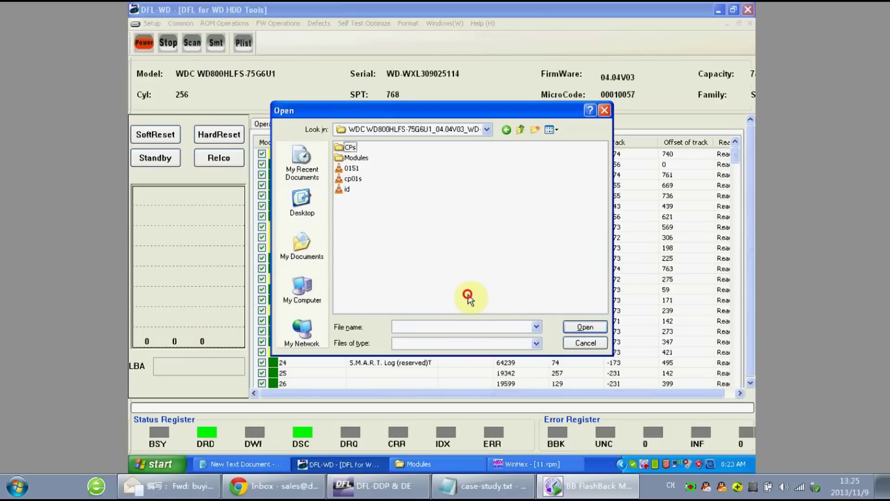
double_click(357, 156)
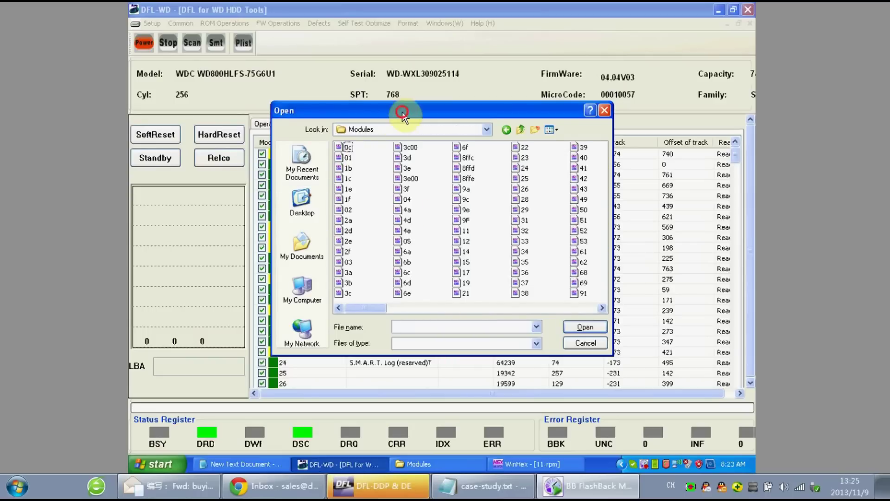
drag(394, 117, 430, 112)
click(439, 319)
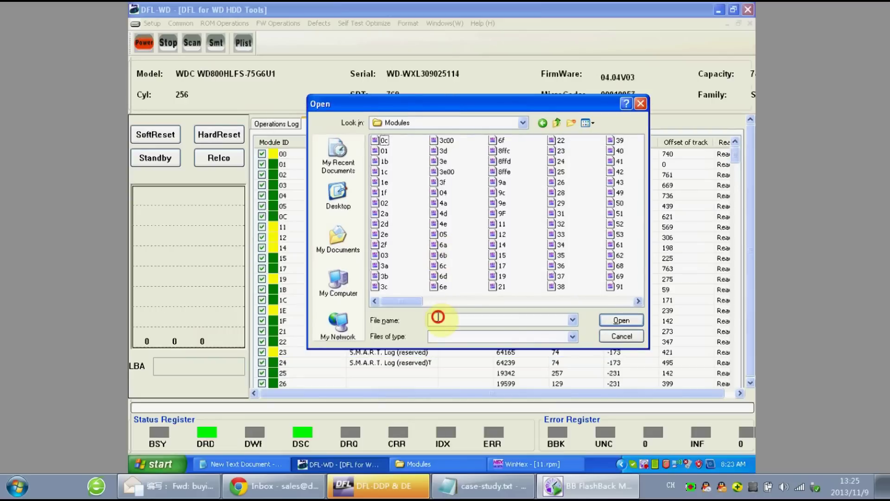
text(12)
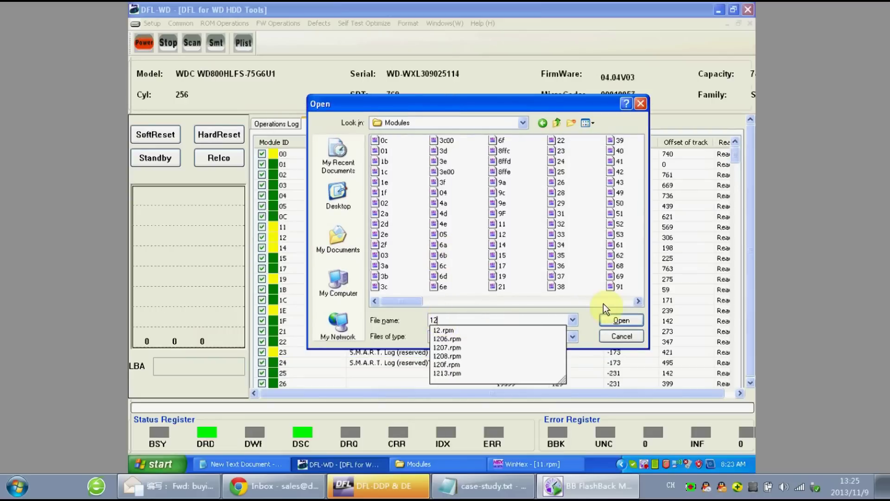
click(609, 320)
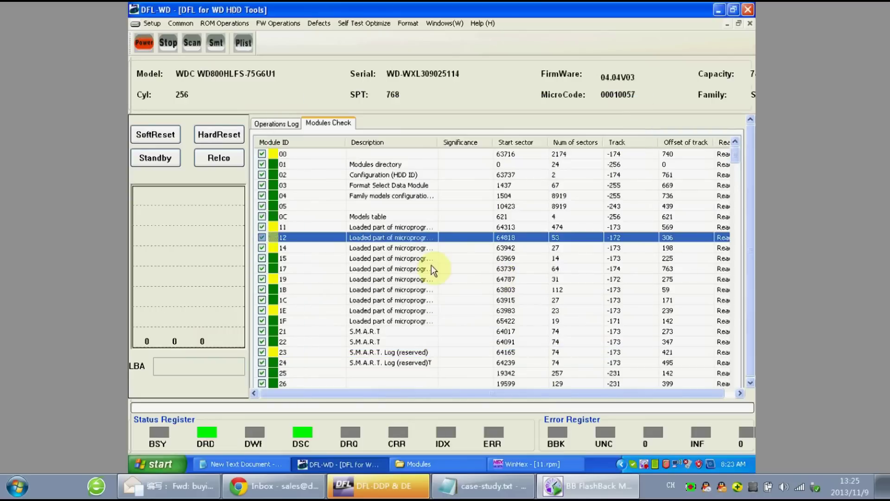
- Write donor file 14 from the Modules folder to module 14 and check the operations log
click(346, 247)
click(345, 248)
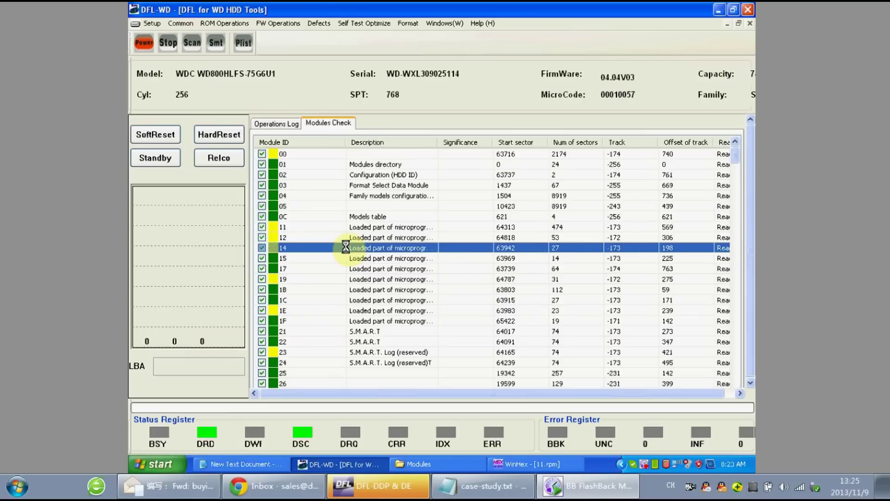
text(14)
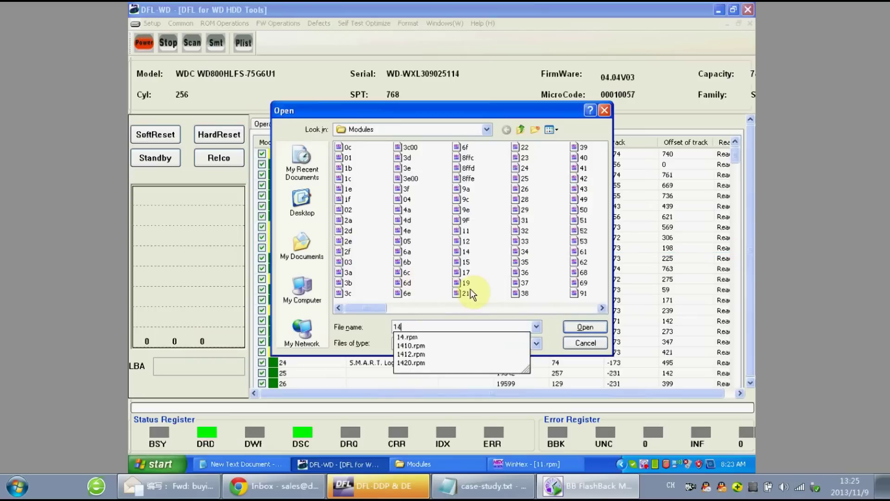
click(571, 327)
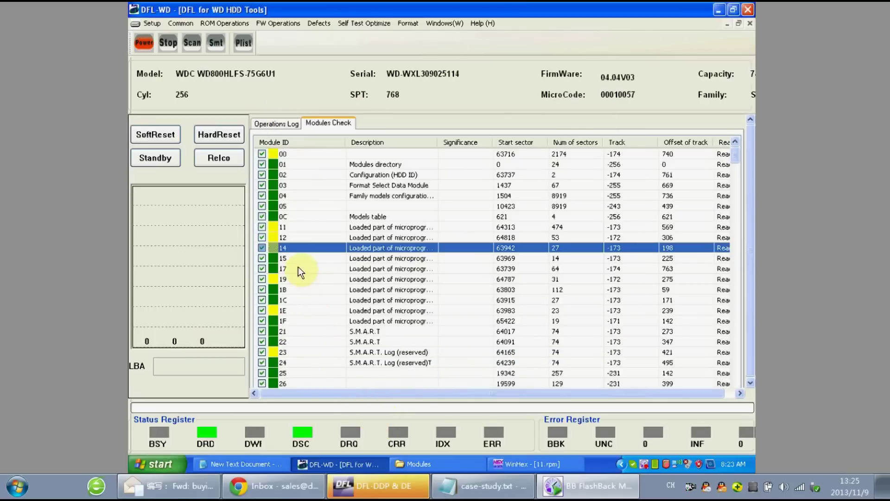
click(292, 128)
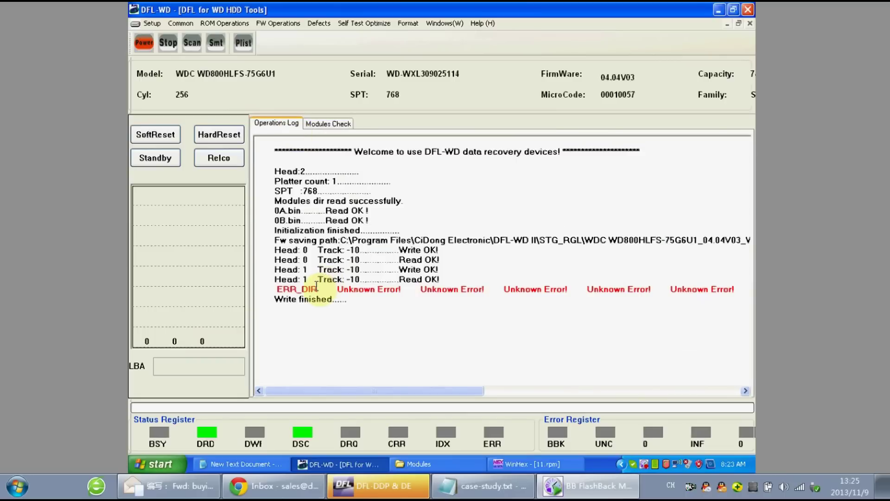
click(334, 124)
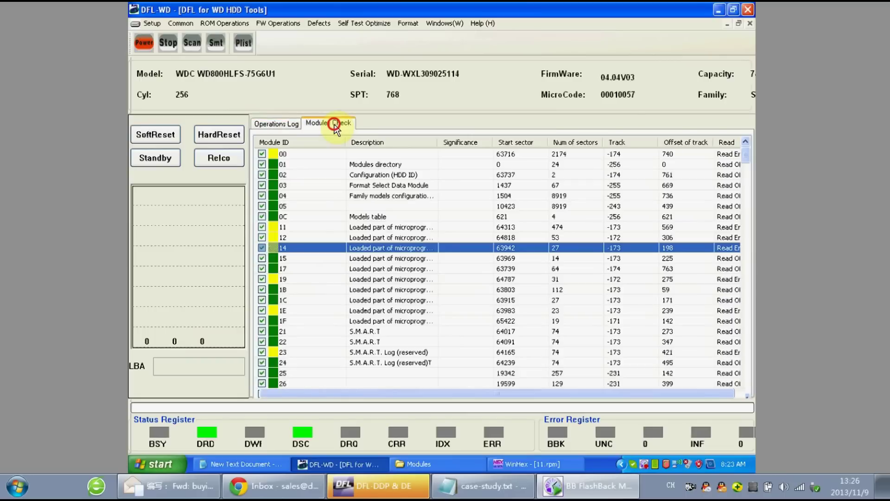
- Write donor file 19 from the Modules folder to module 19
right_click(299, 279)
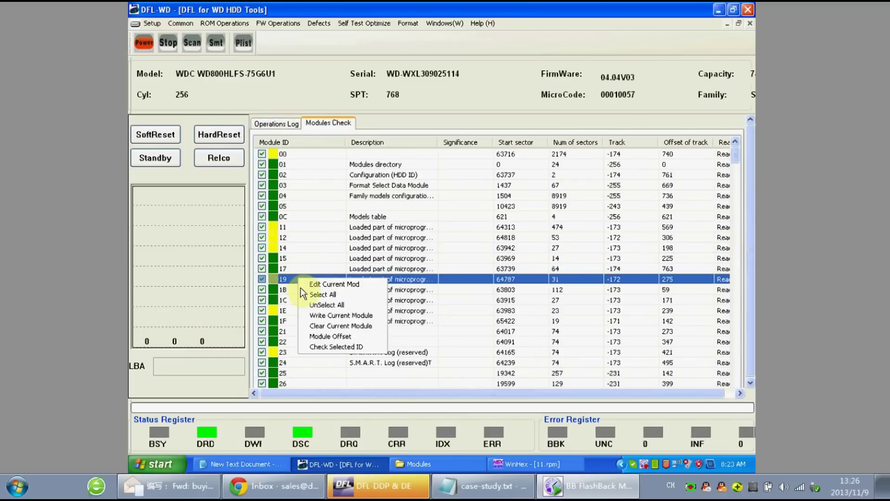
click(329, 316)
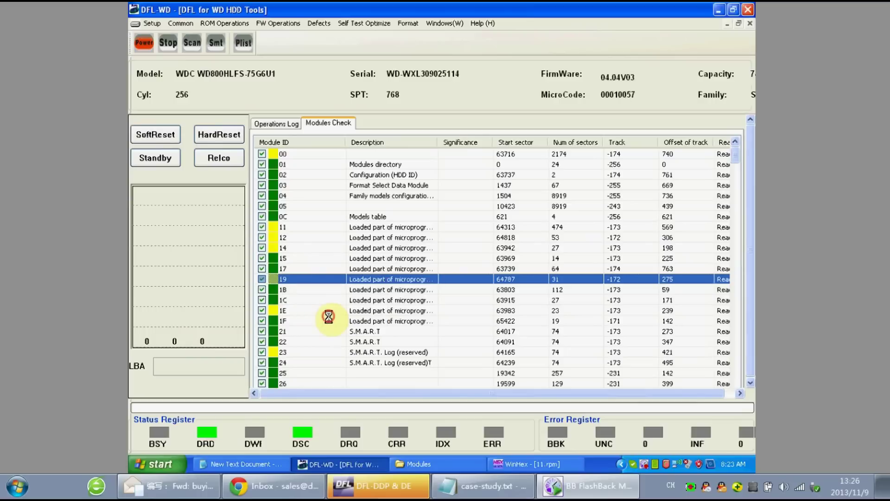
text(19)
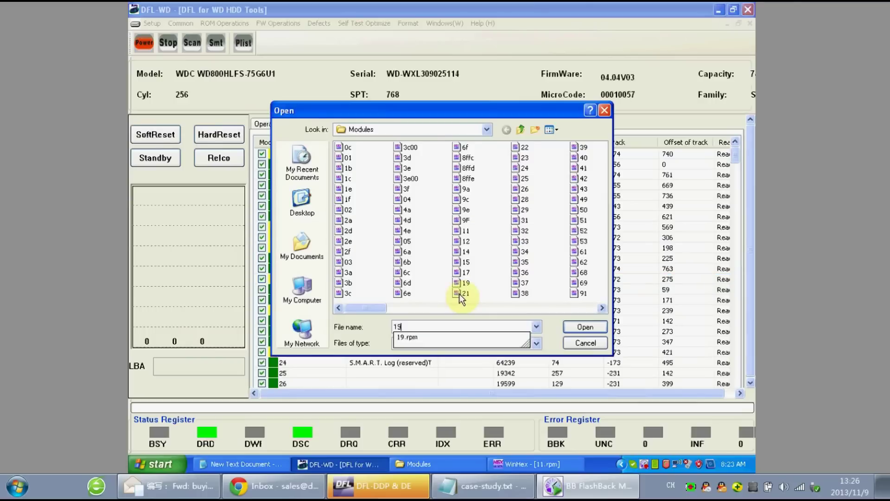
key(Return)
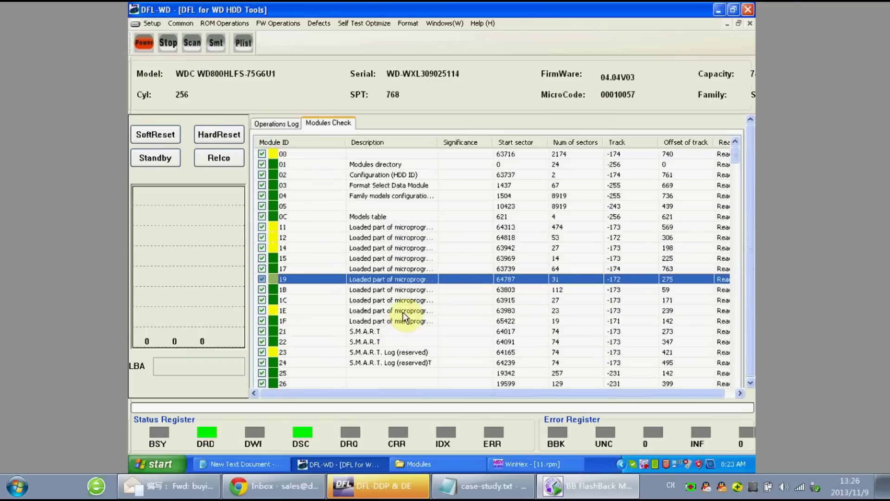
- Write donor file 1e from the Modules folder to module 1E
click(401, 311)
right_click(403, 310)
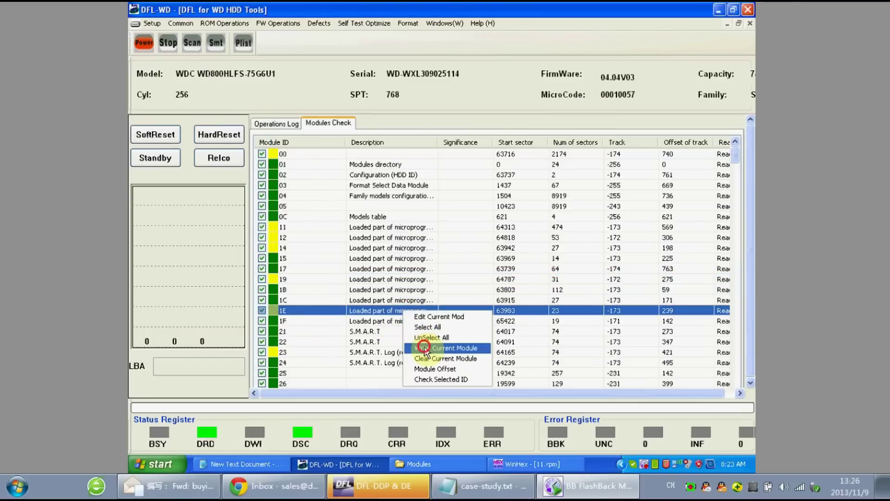
click(425, 349)
text(1e)
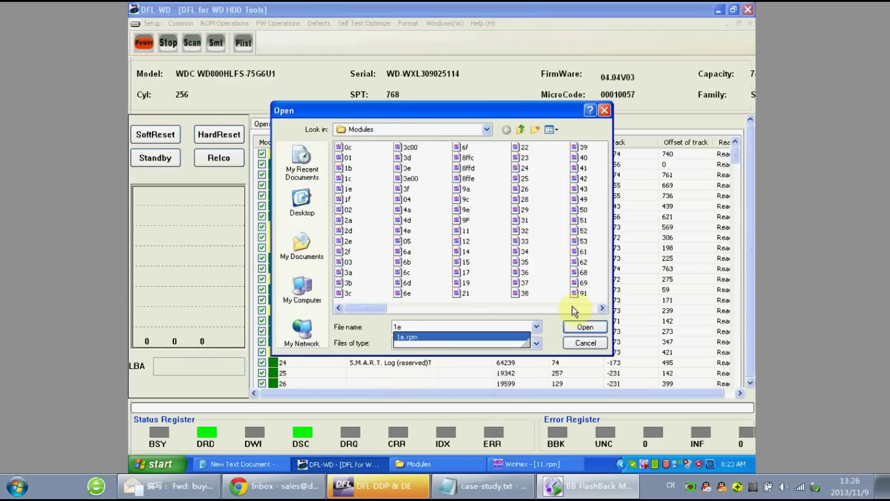
click(581, 327)
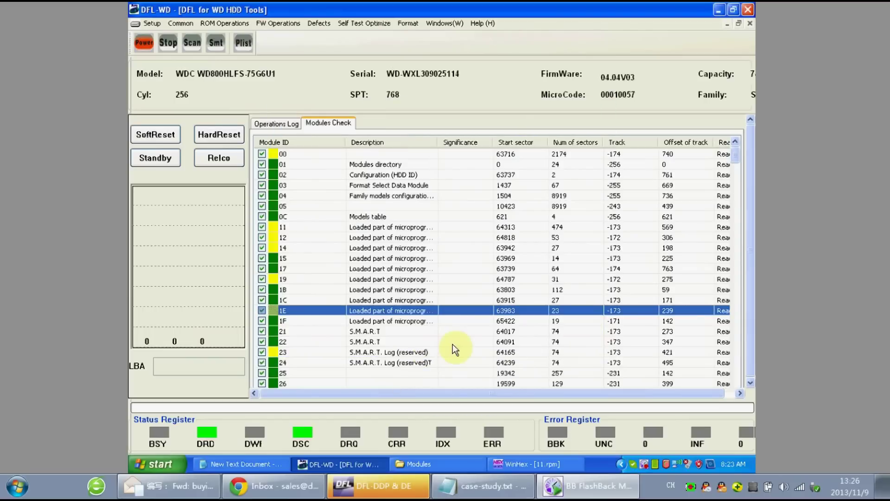
- Write donor file 23 from the Modules folder to module 23, the reserved S.M.A.R.T. log
click(449, 351)
right_click(449, 350)
click(452, 355)
text(23)
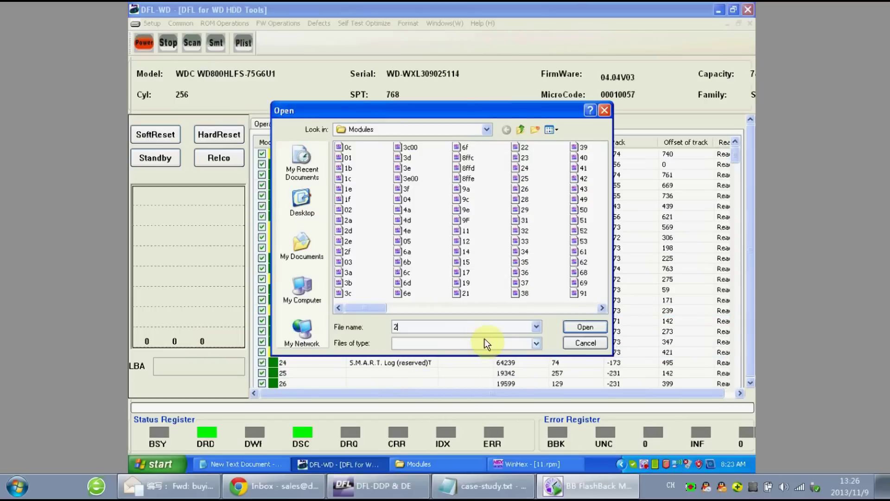
click(583, 327)
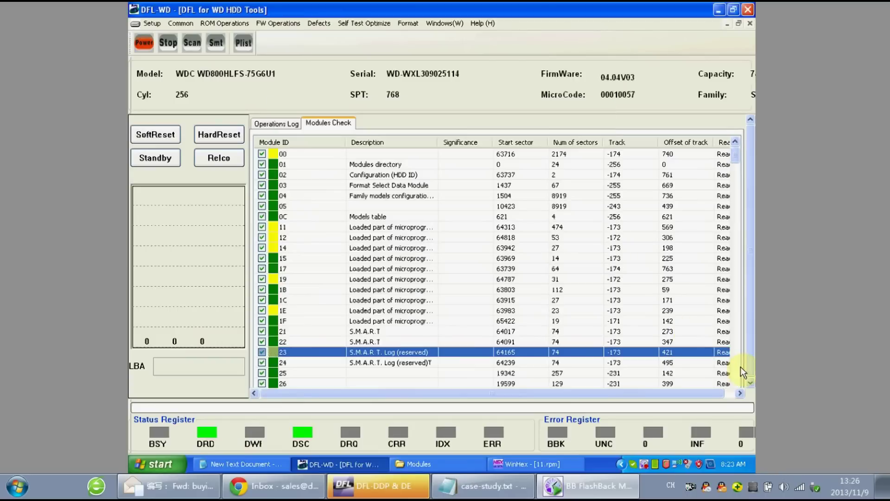
- Find the flagged module BD further down the module list and write donor file bd to it
scroll(719, 374, down, 6)
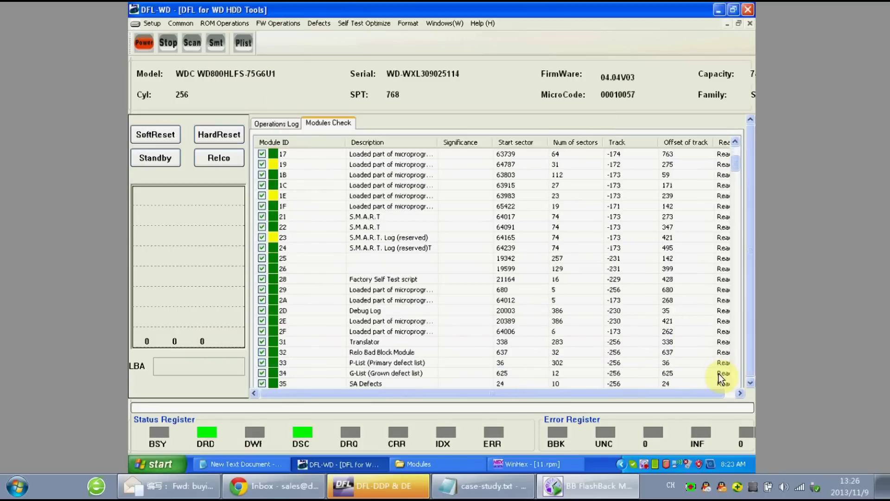
scroll(719, 373, down, 20)
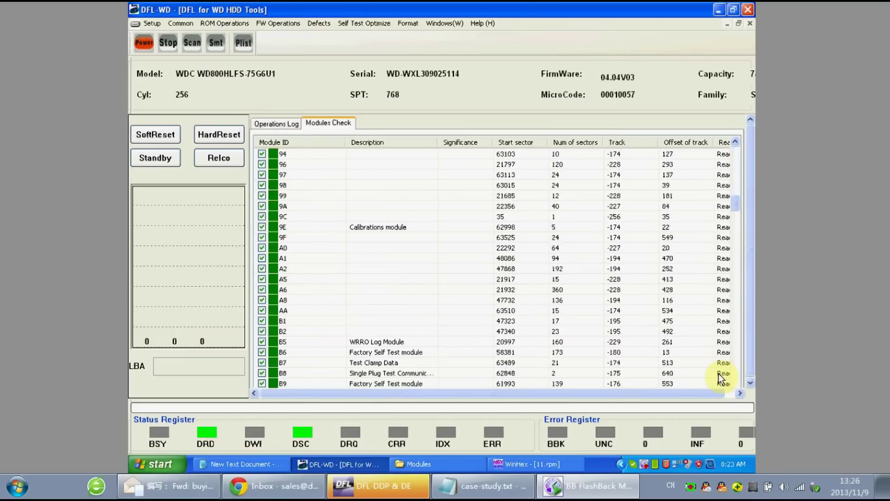
scroll(718, 374, down, 2)
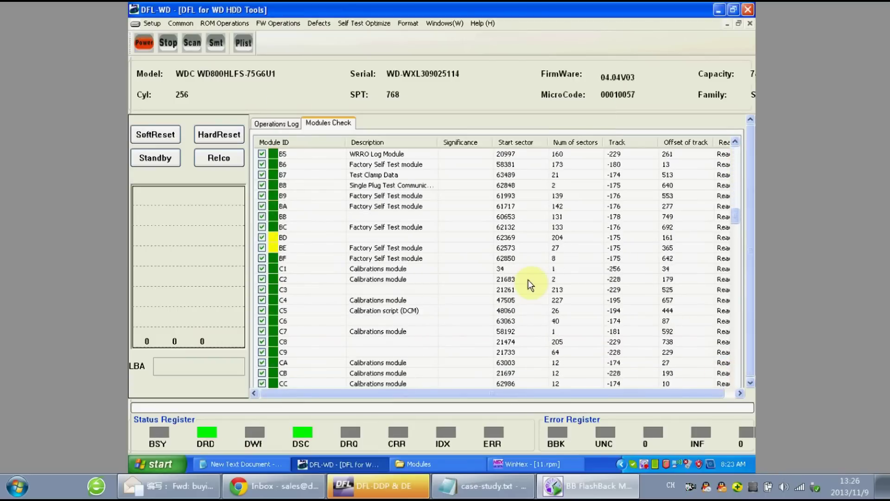
right_click(346, 237)
click(366, 272)
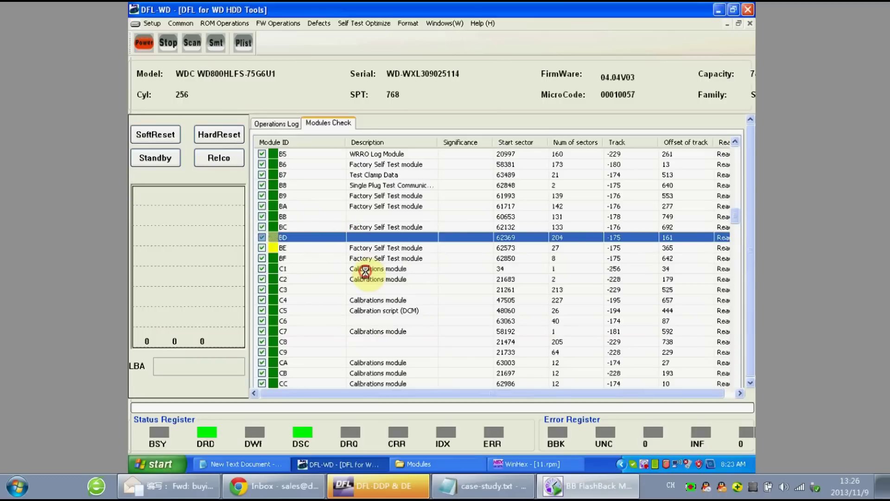
text(bd)
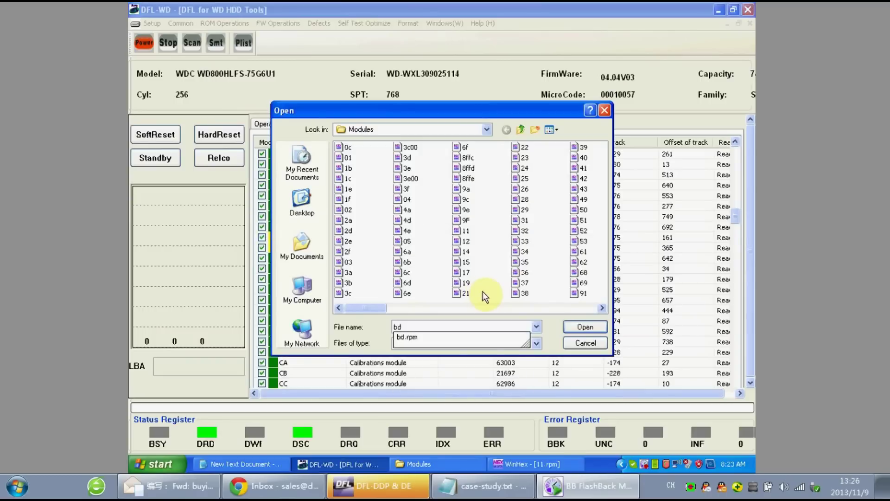
key(Return)
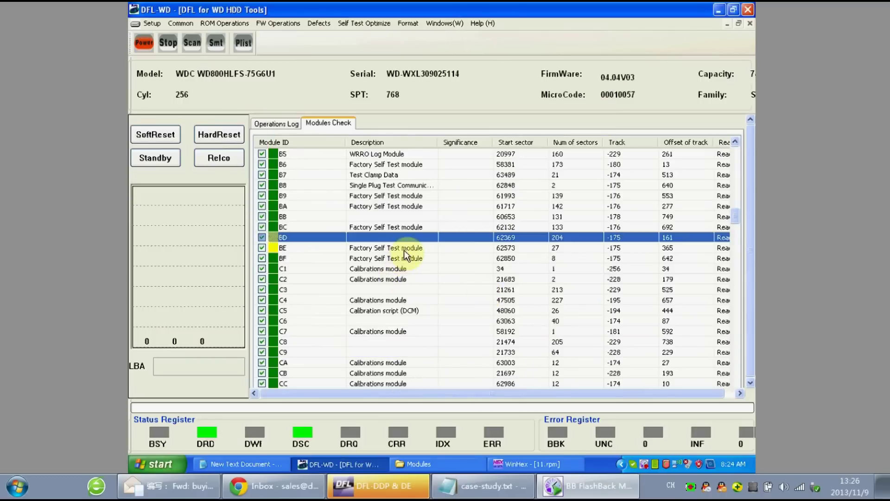
- Write donor file be from the Modules folder to module BE, the Factory Self Test module
right_click(404, 250)
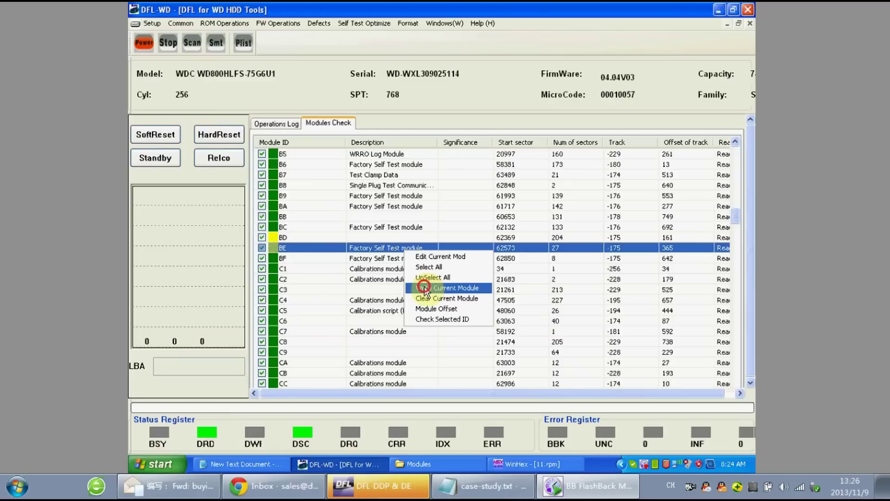
click(424, 288)
text(be)
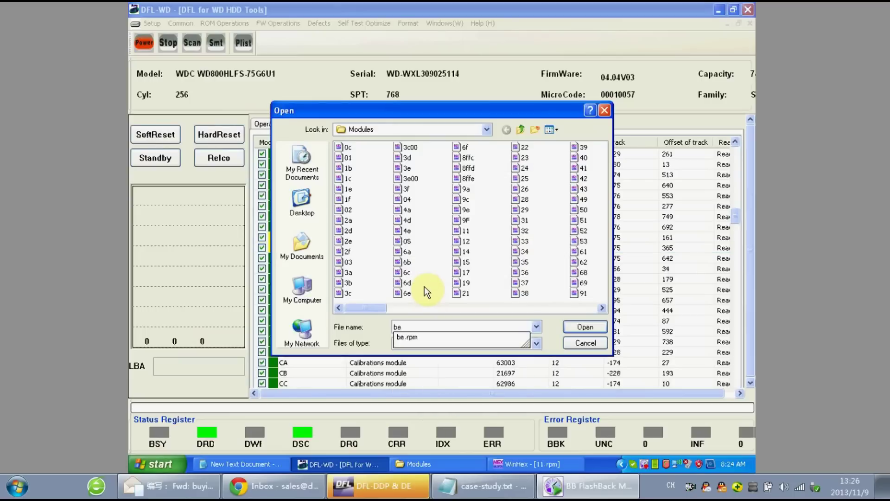
key(Return)
- Write donor file fa from the Modules folder to module FA, the Butterfly Log
scroll(424, 286, down, 12)
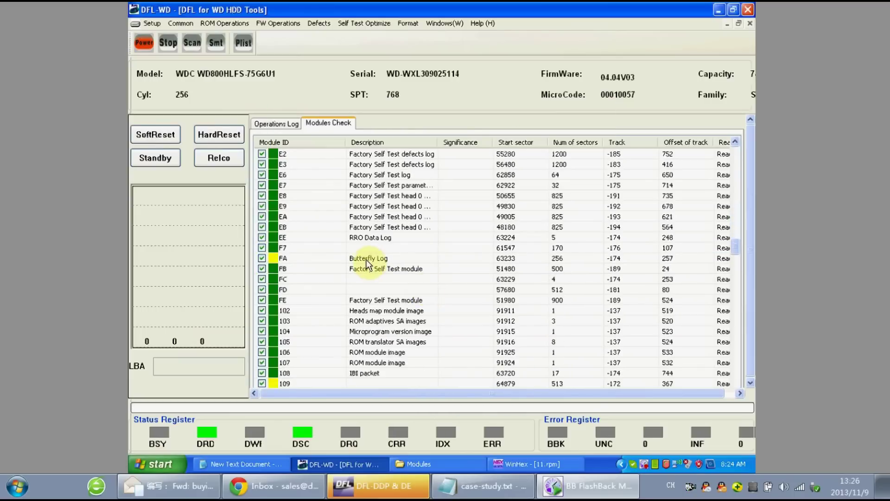
right_click(366, 259)
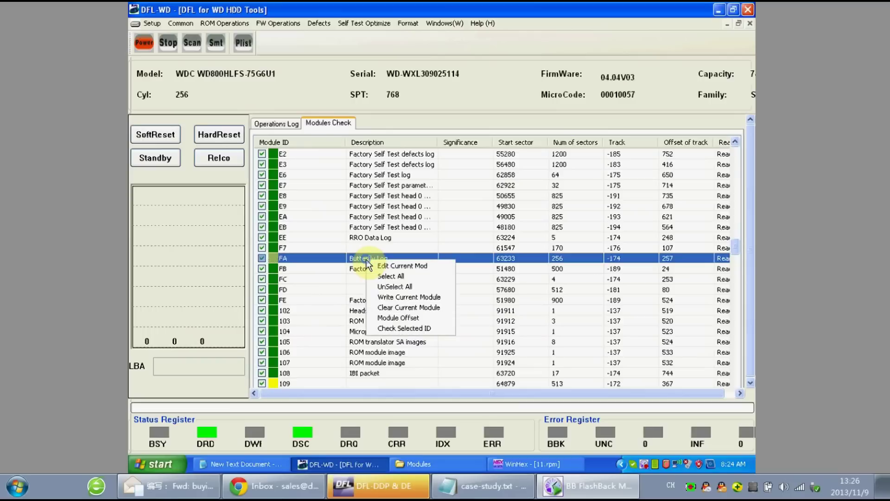
click(380, 294)
text(fa)
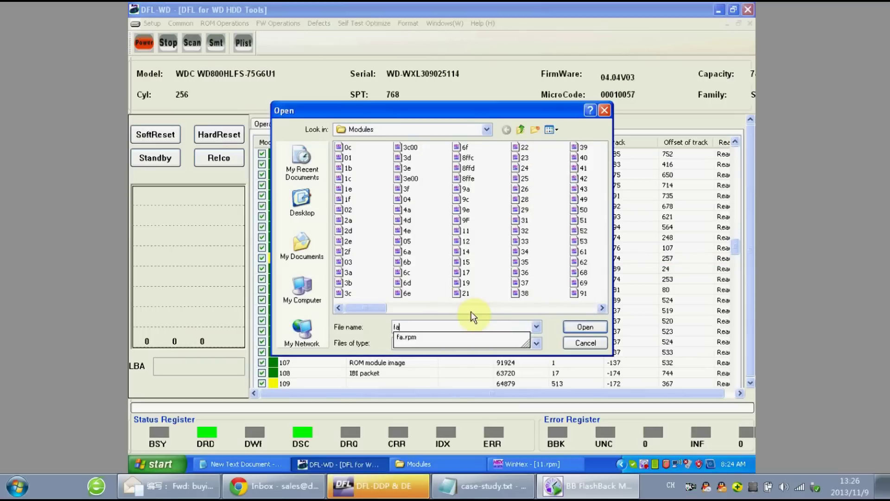
key(Return)
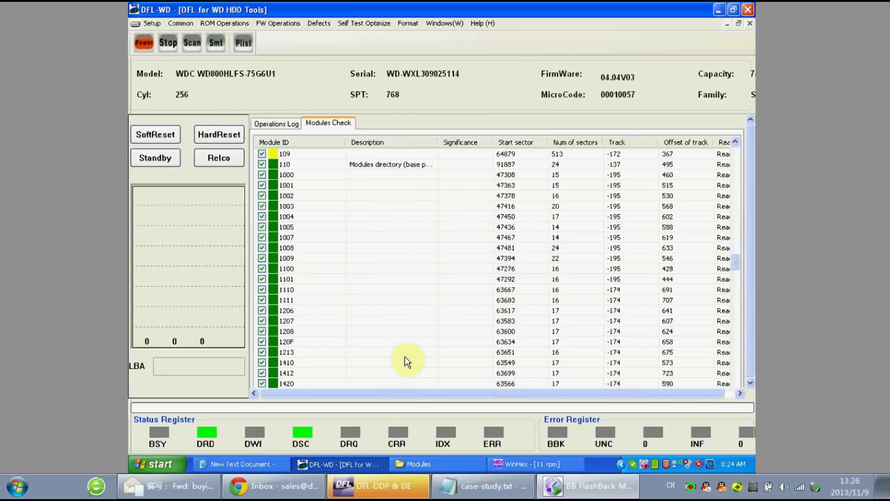
- Switch to the Notepad case study and start a new paragraph reading "- 109.rpm is not important"
click(265, 465)
key(Return)
key(Return)
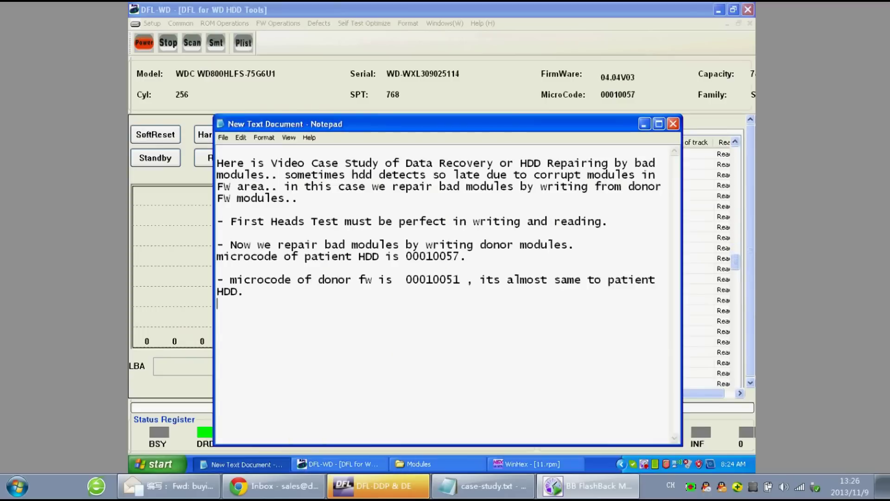
text(- )
text(11.rpm)
key(BackSpace)
key(BackSpace)
key(BackSpace)
key(BackSpace)
key(BackSpace)
key(BackSpace)
text(09.rpm)
key(BackSpace)
text(pm is )
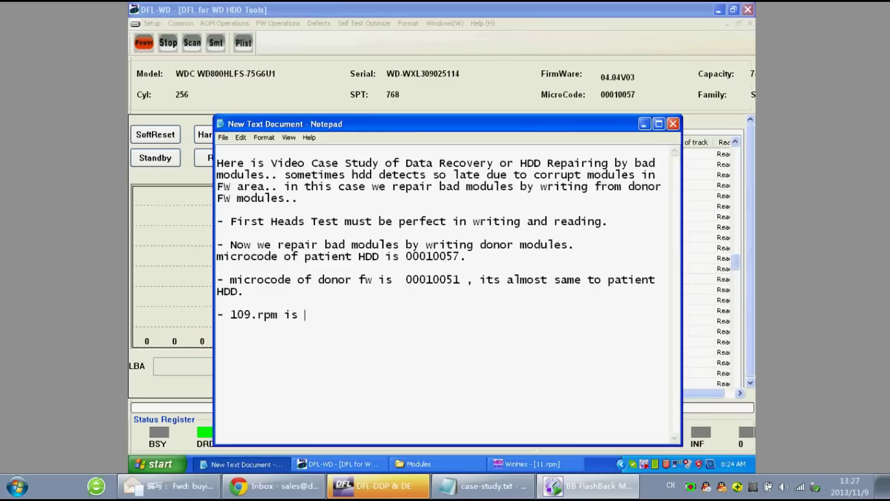
text(not importand)
key(BackSpace)
key(BackSpace)
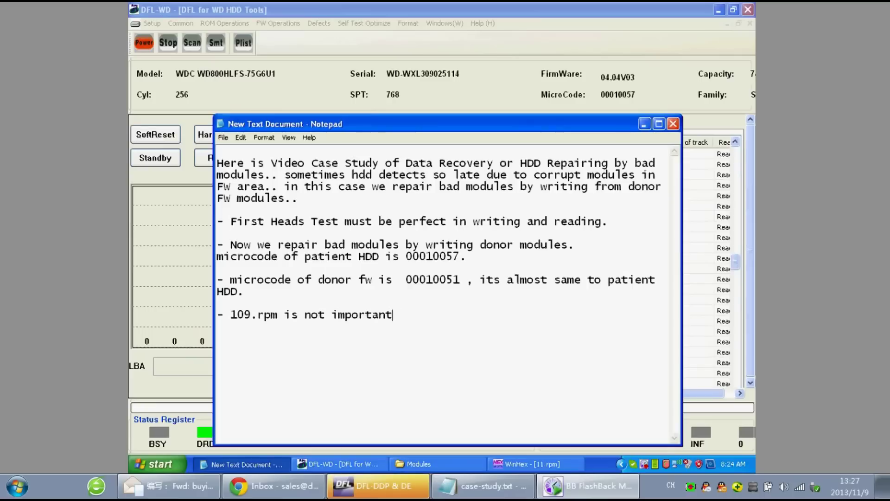
- Continue the 109.rpm note with "module. and we can not write it from donor modules. cause its Rom modules"
text(t module. and we can no t)
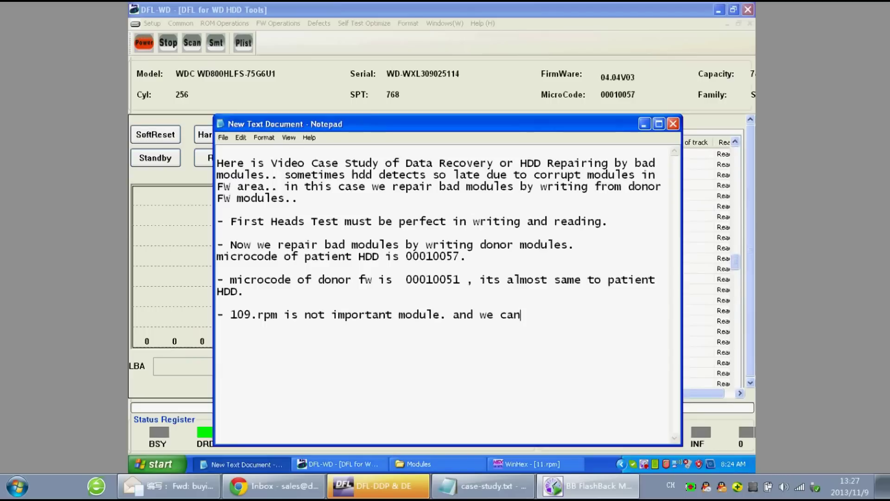
key(BackSpace)
key(BackSpace)
text(t write)
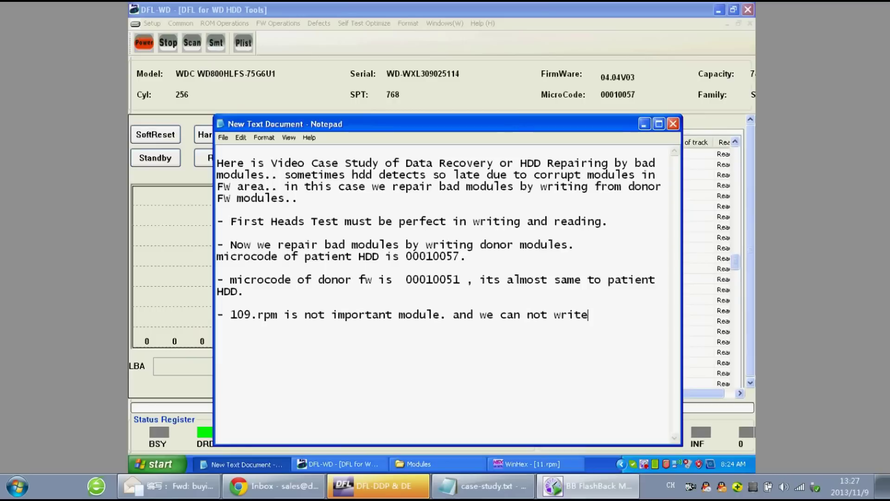
text( it fro)
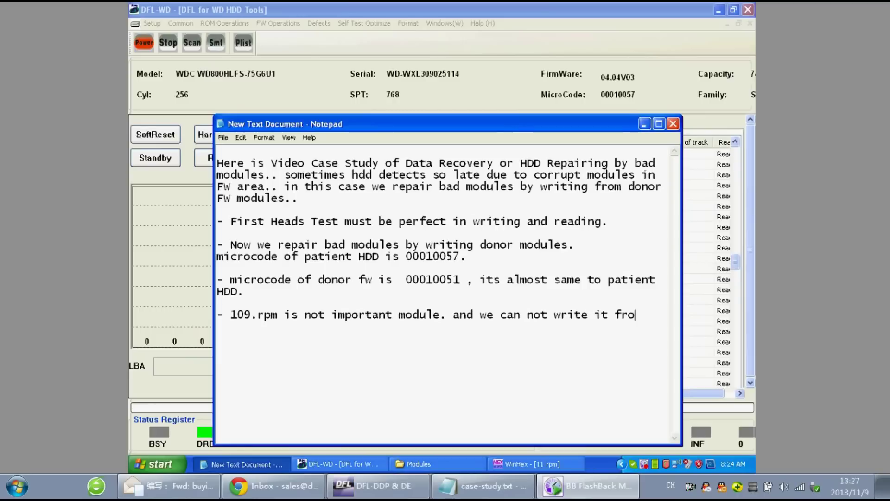
text(m donor modue)
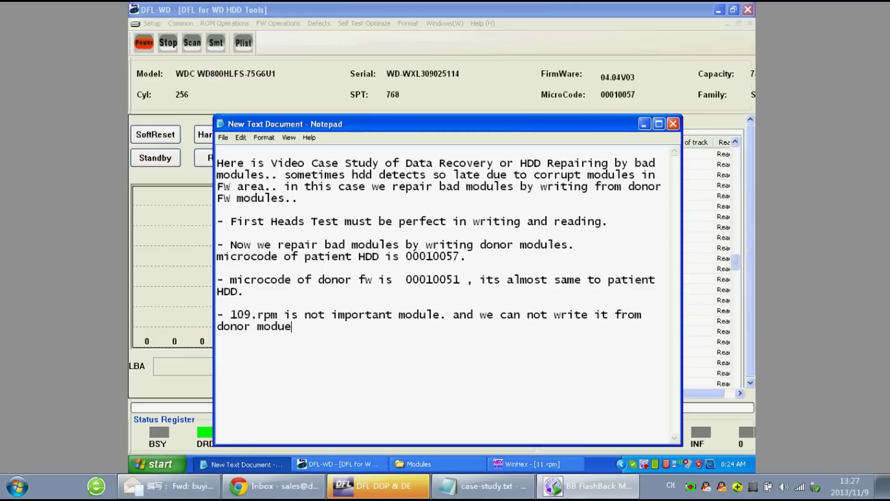
key(BackSpace)
text(les. cause it)
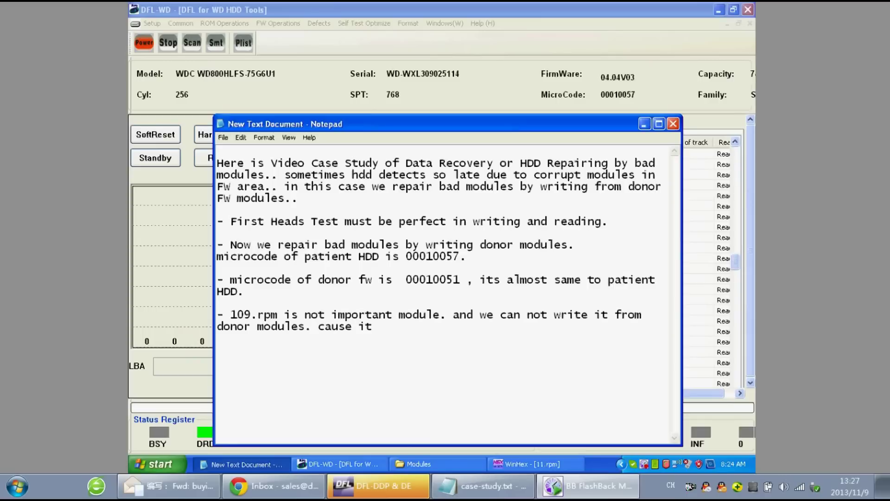
text(s)
text(Rom modules)
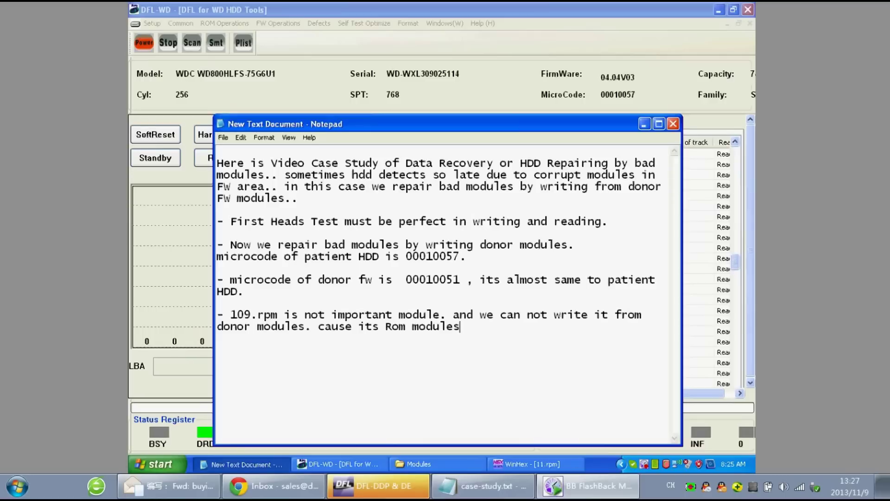
- End the 109.rpm note with a period and switch back to DFL-WD
text(.)
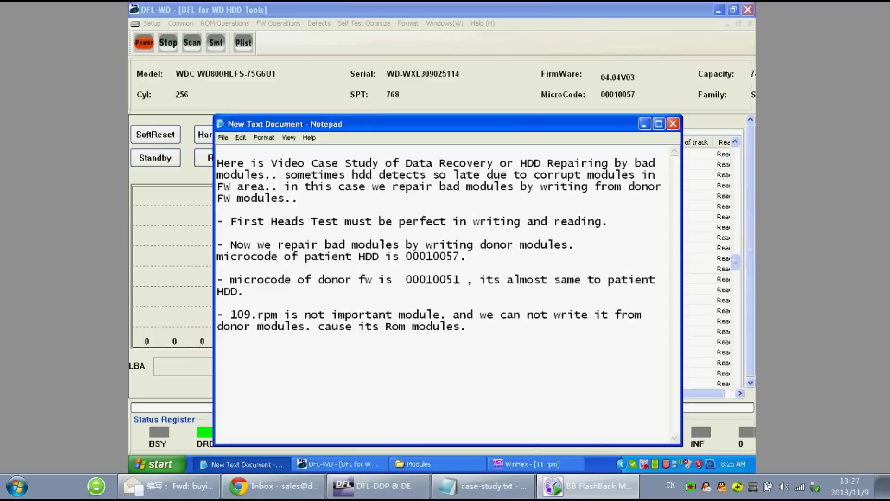
key(alt+Tab)
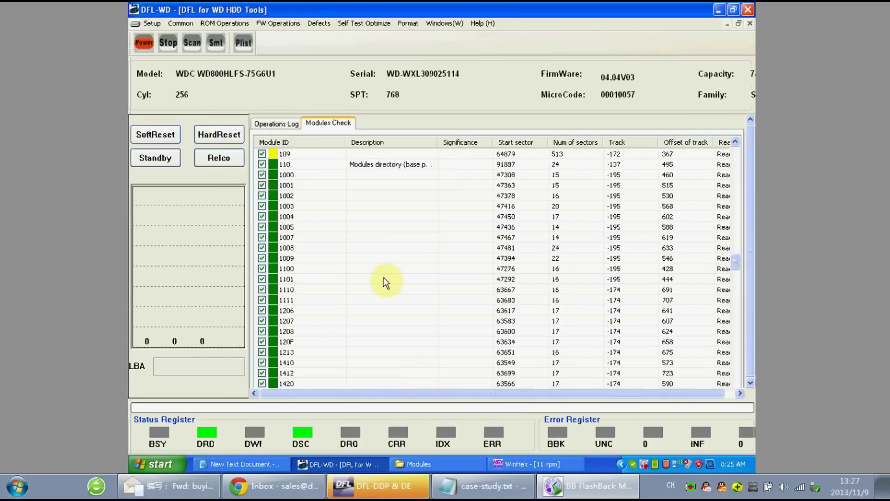
- Write donor file 3401 from the Modules folder to module 3401
click(375, 166)
text(1110)
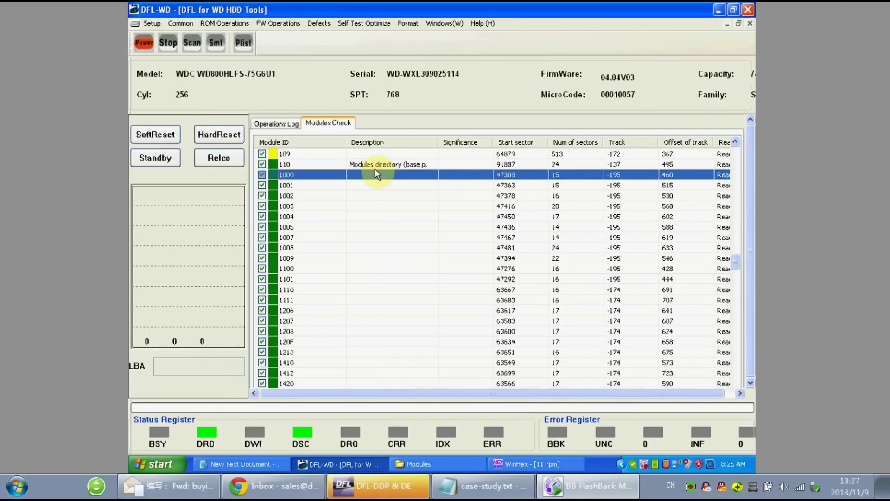
scroll(375, 168, down, 15)
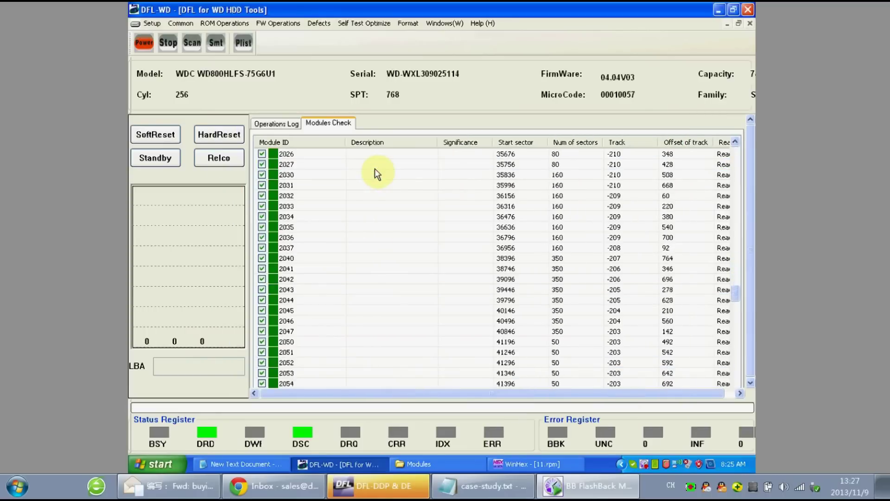
scroll(375, 169, down, 6)
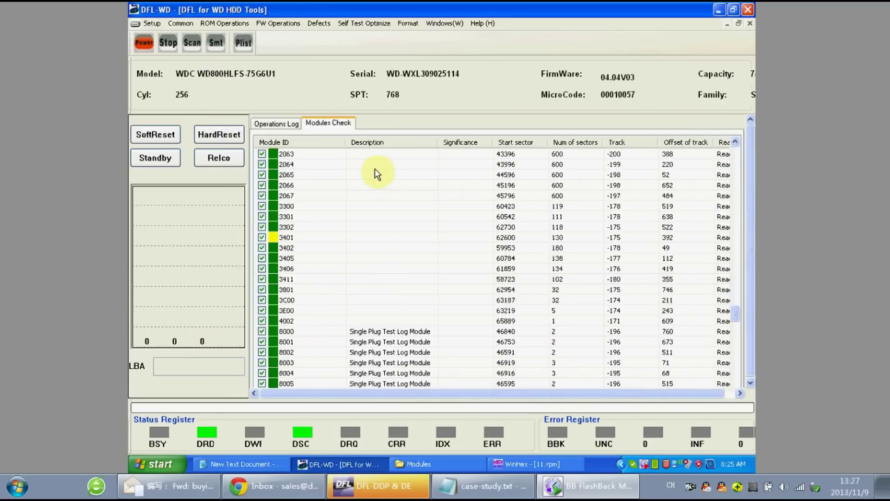
double_click(317, 237)
text(3401)
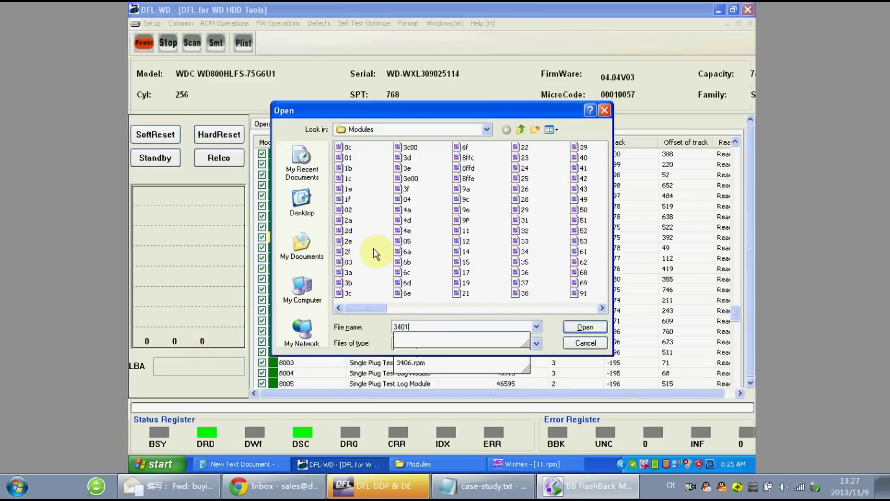
key(Return)
click(375, 251)
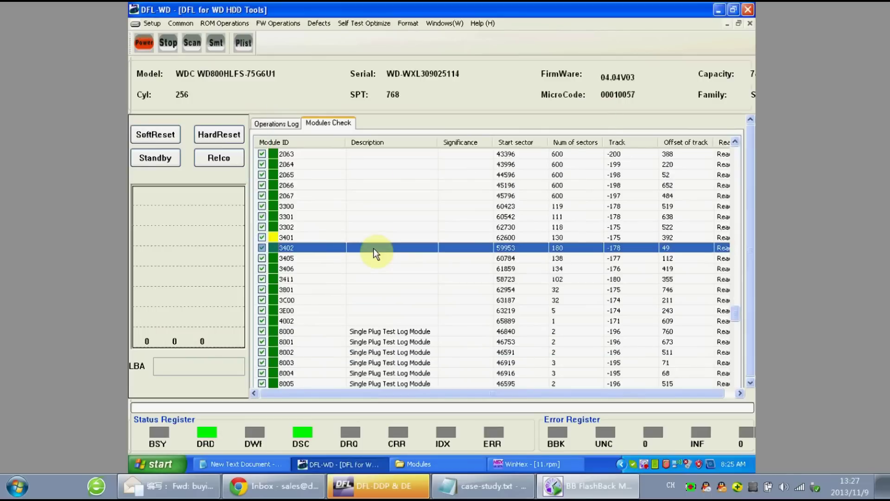
- Run a check of all selected firmware modules, using the By ID option
scroll(375, 253, down, 16)
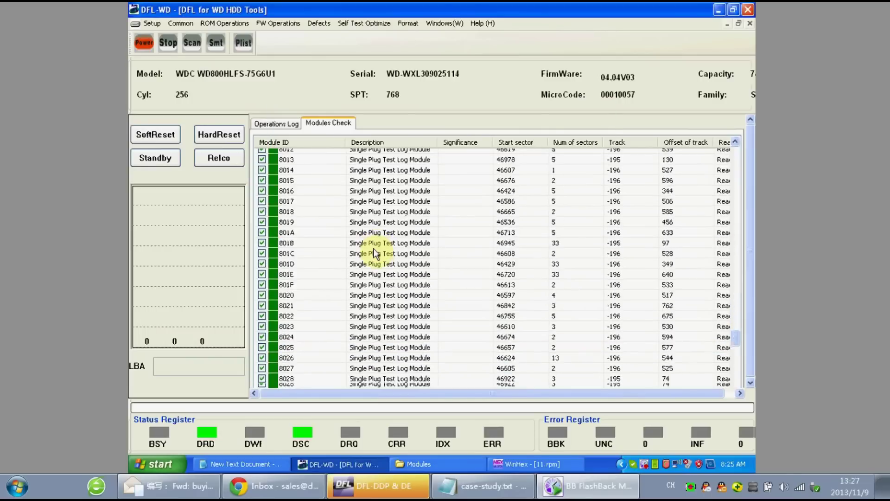
scroll(375, 253, down, 18)
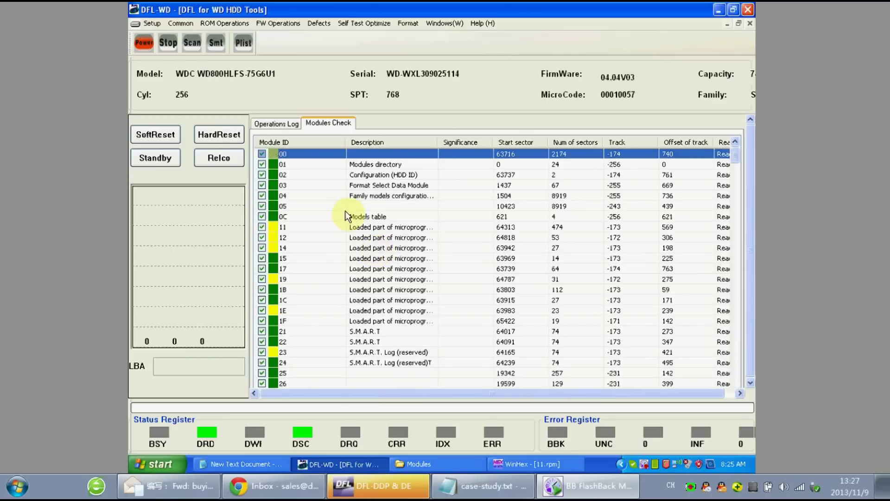
right_click(331, 188)
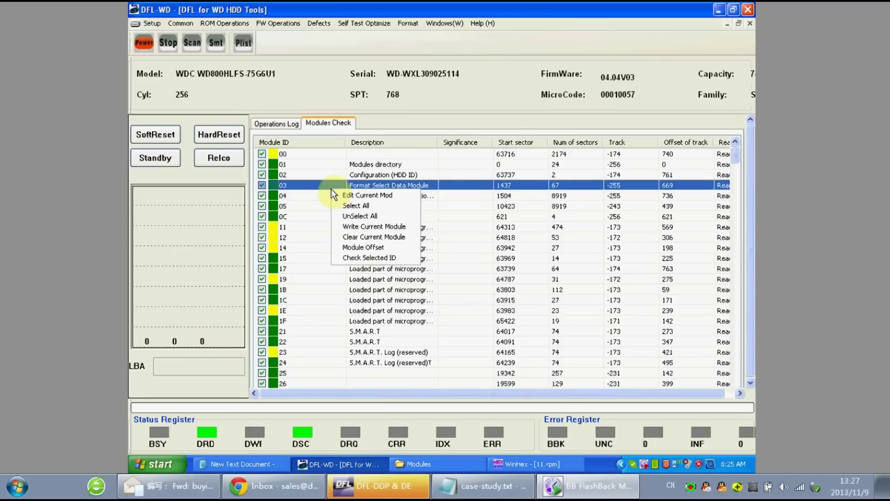
click(347, 259)
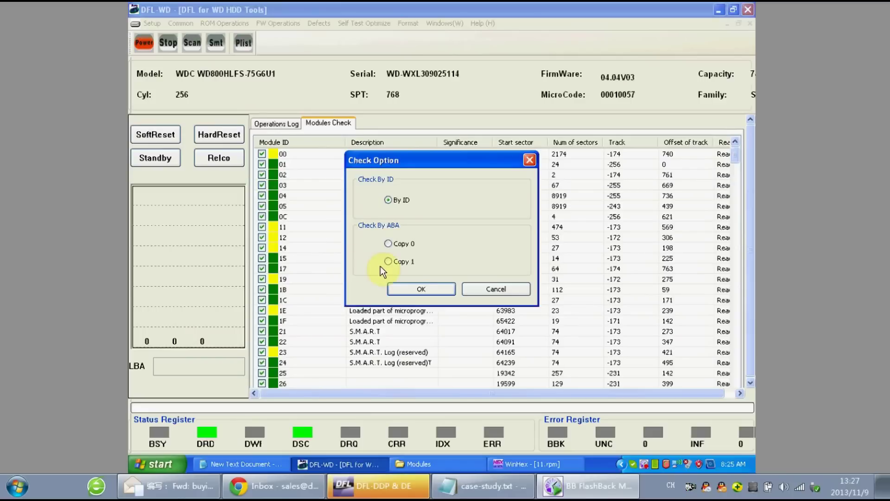
click(408, 289)
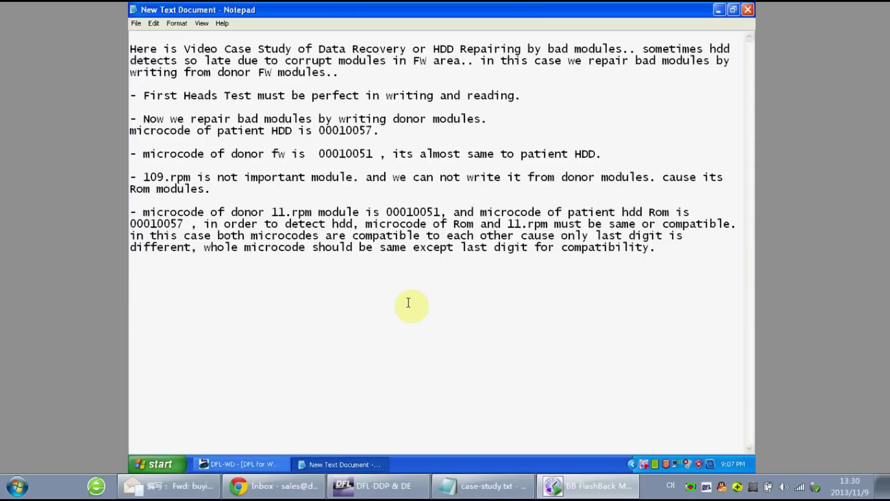
- Open donor module 11 from the WDC WD800HLFS folder's Modules subfolder in WinHex to read its microcode, and return to the Notepad case study
key(super)
key(Escape)
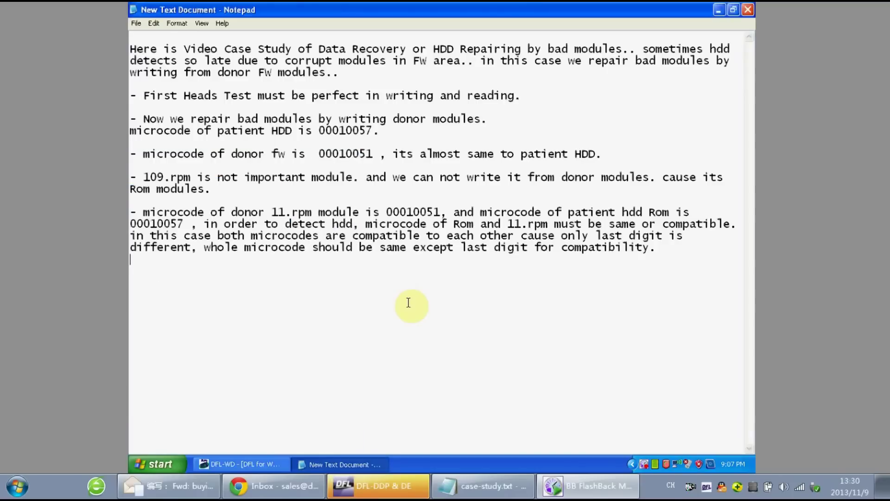
key(super+d)
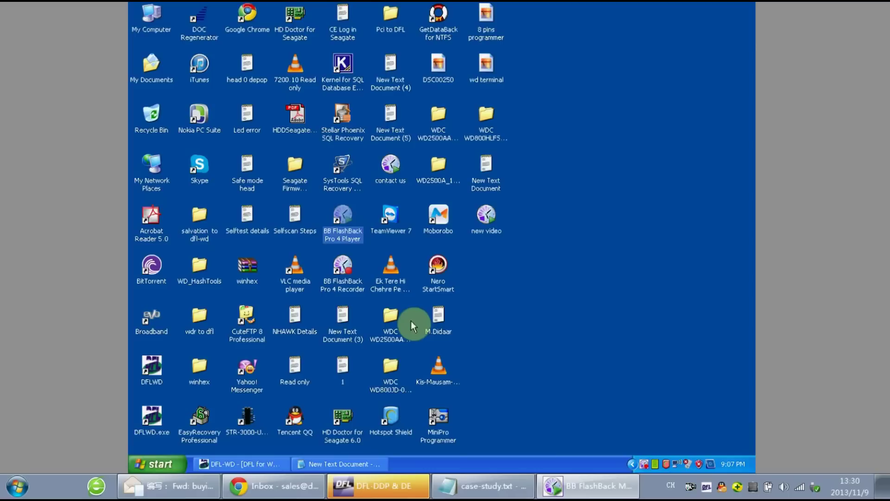
click(488, 121)
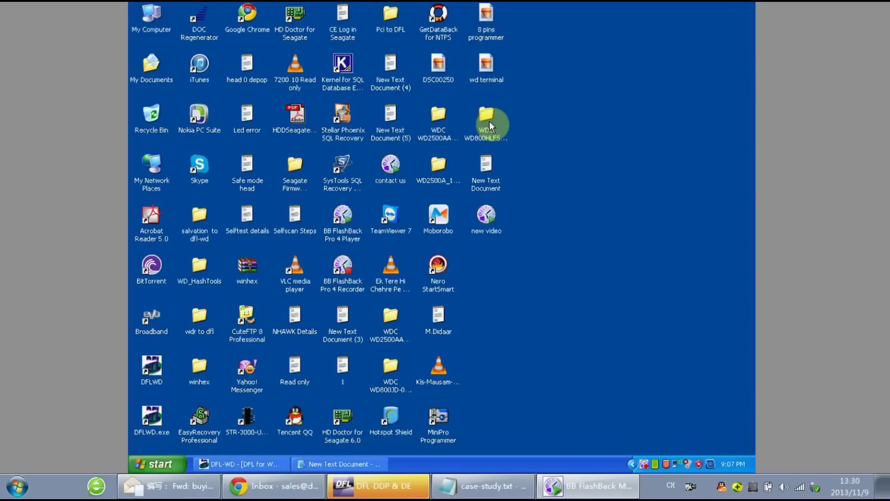
double_click(488, 123)
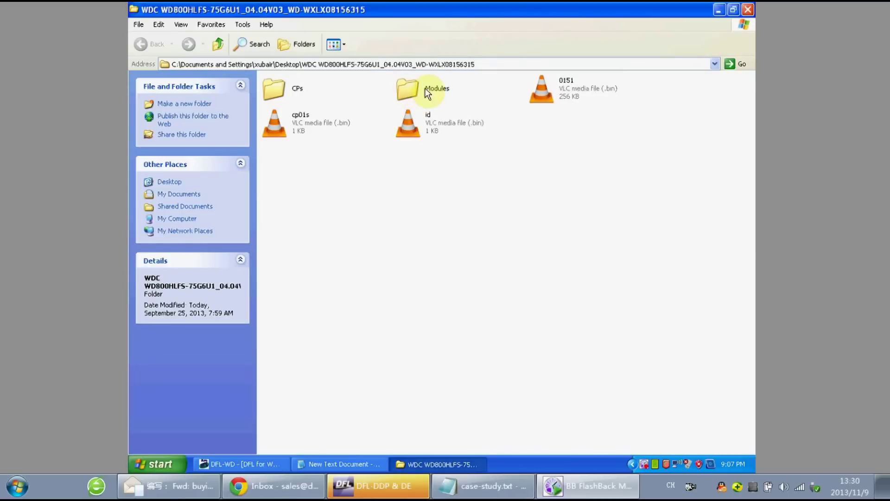
double_click(408, 90)
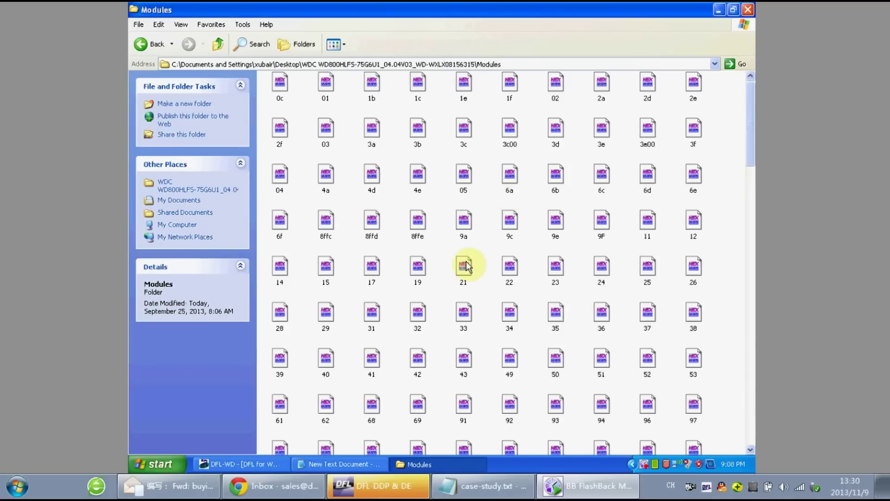
double_click(647, 222)
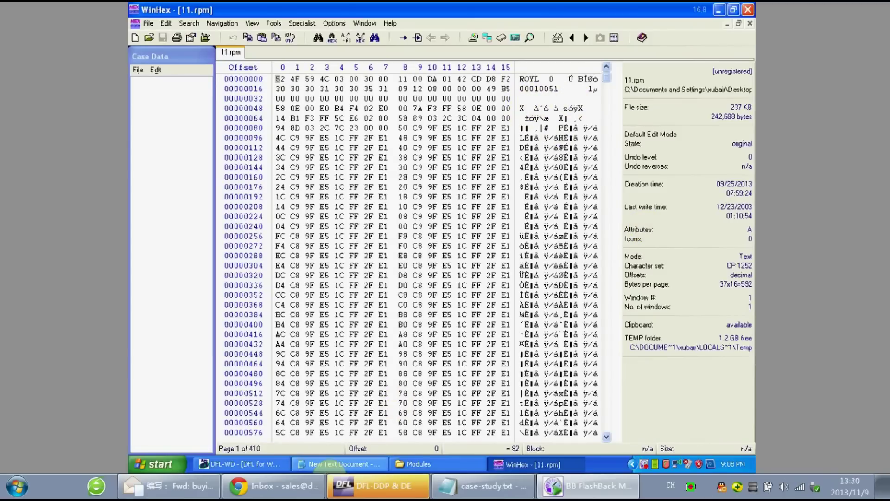
click(339, 464)
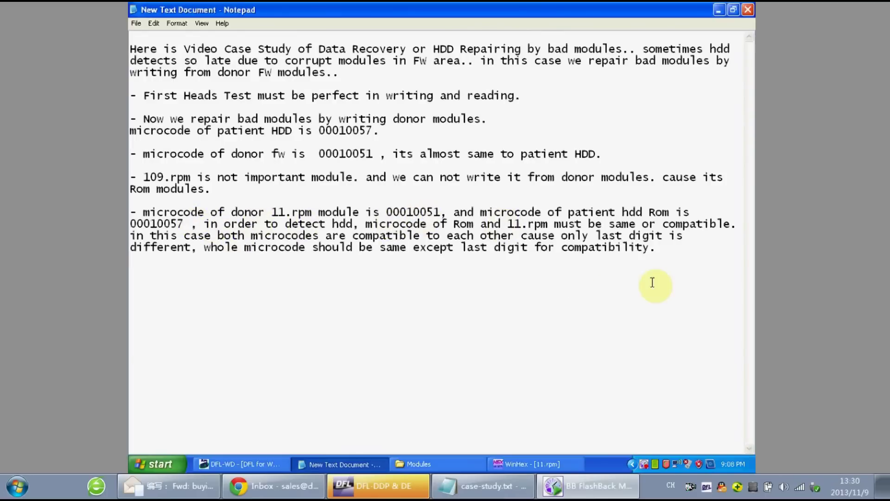
click(675, 257)
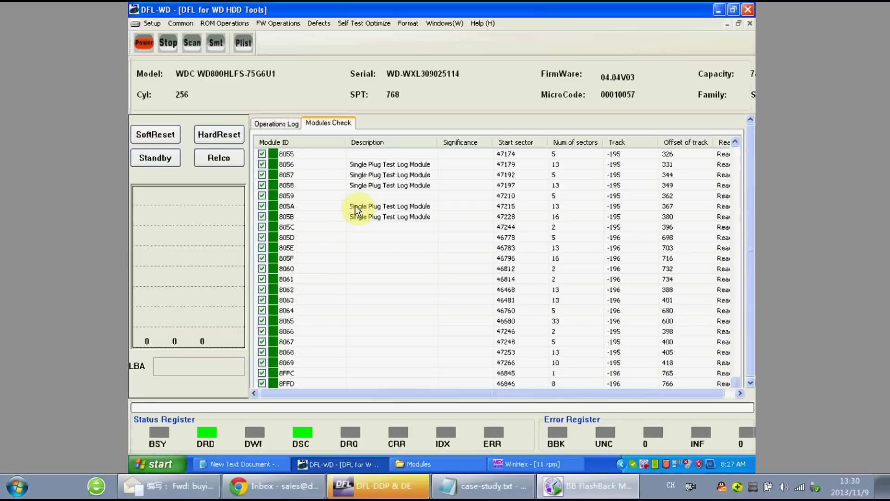
- In DFL-WD, write donor file 11 from the WDC WD800HLFS-75G6U1 Modules folder on the Desktop to module 11
click(330, 227)
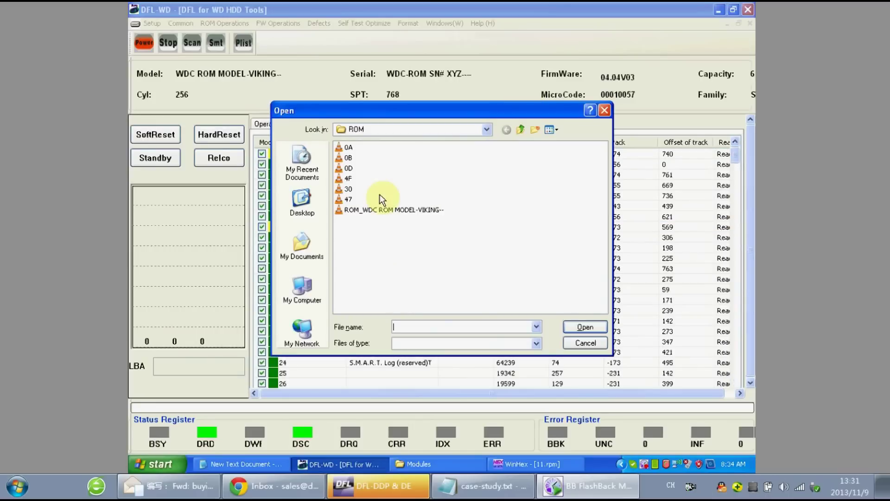
click(302, 206)
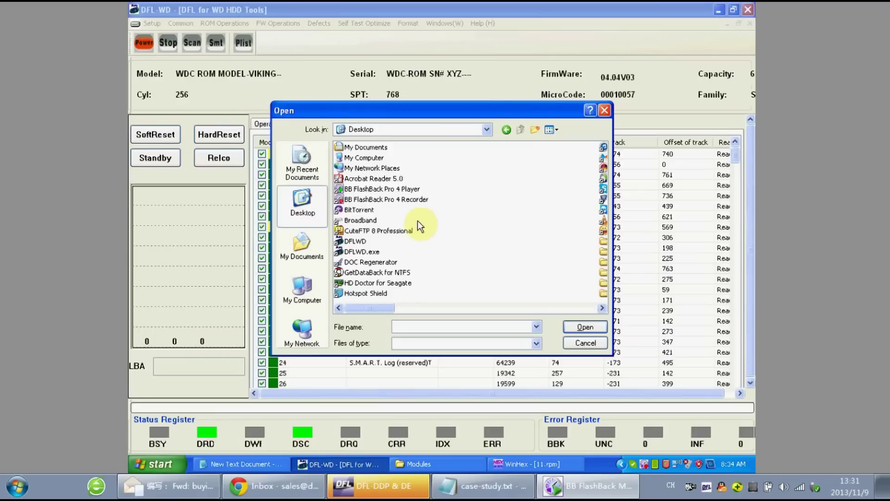
click(438, 306)
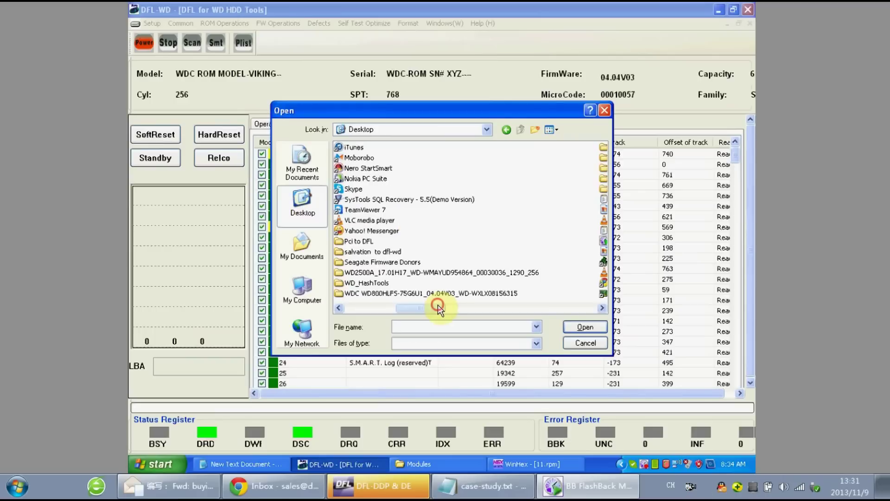
double_click(424, 297)
key(Down)
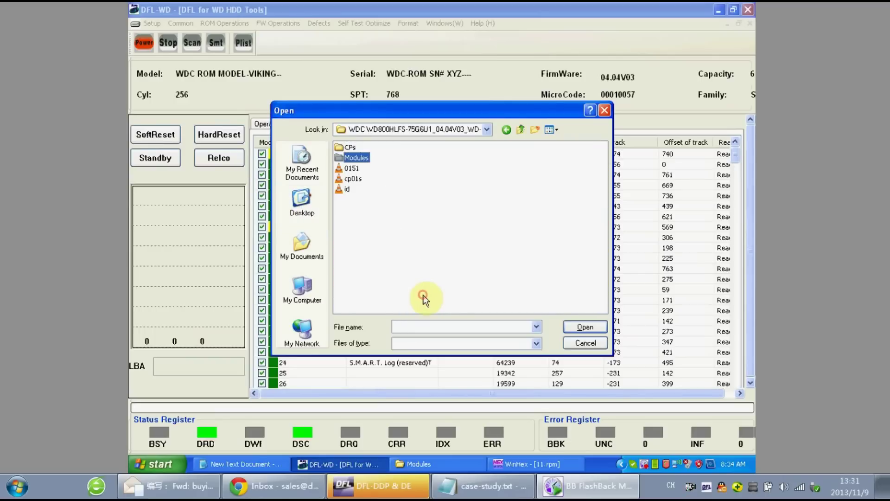
key(Return)
click(468, 325)
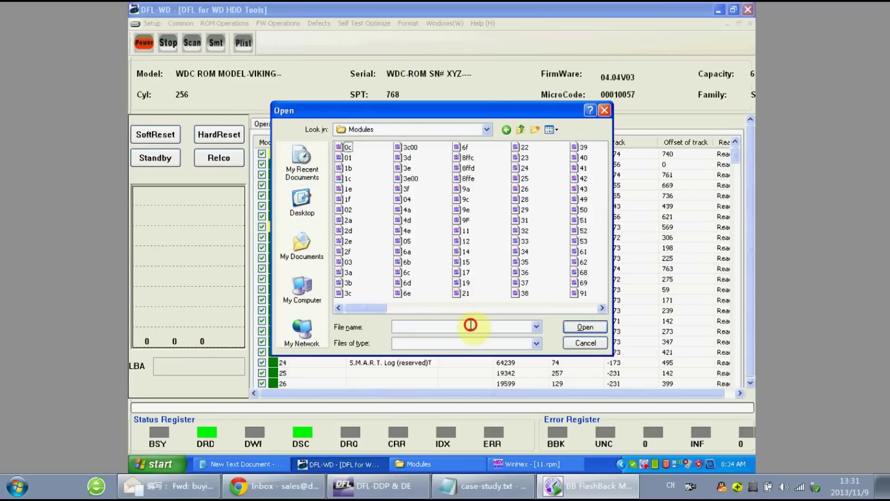
text(11)
click(575, 327)
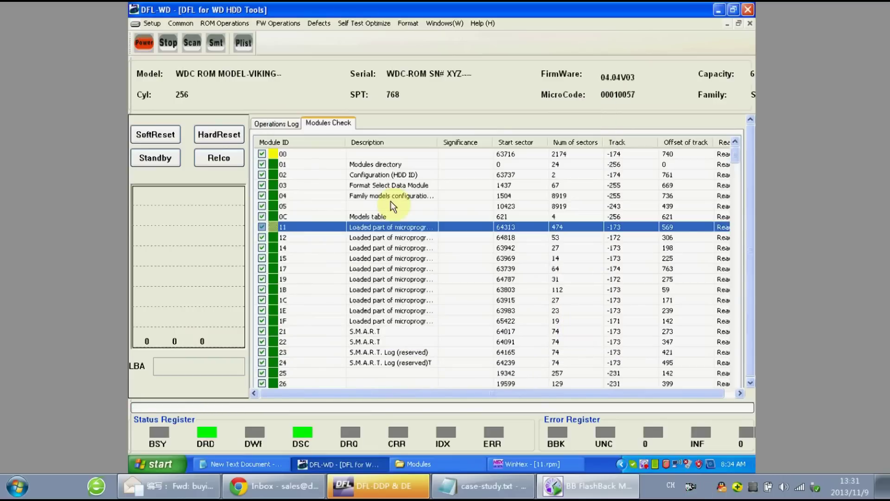
- Unselect all modules, run the check on module 11 alone, and view the operations log
right_click(297, 214)
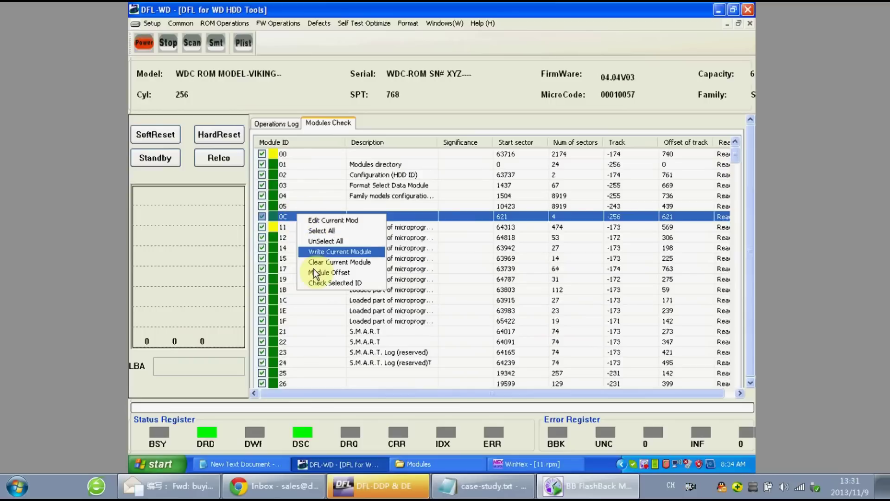
click(342, 241)
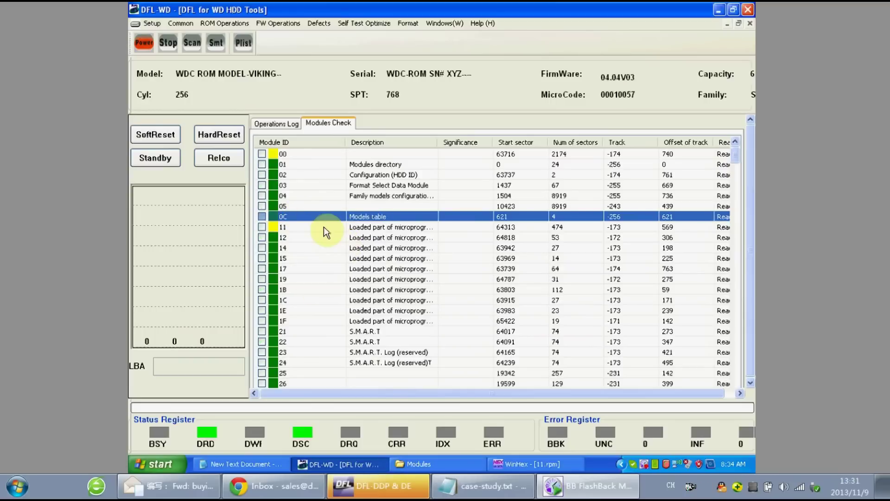
click(324, 226)
right_click(324, 227)
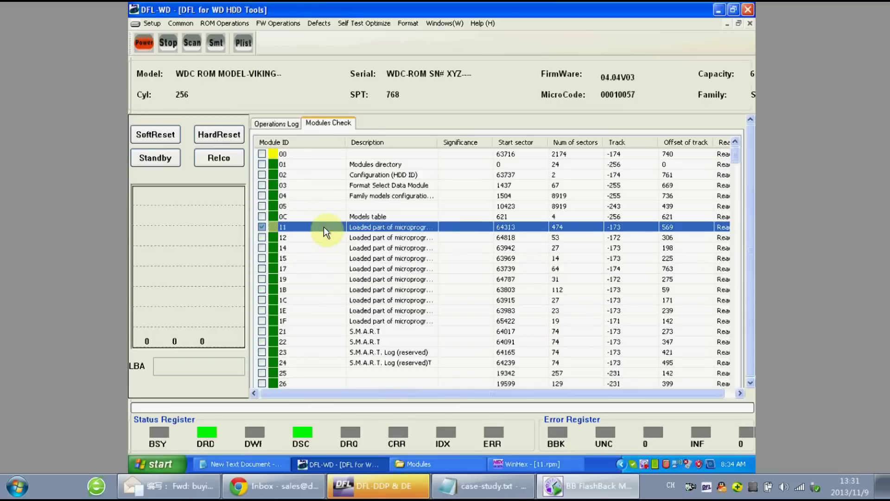
key(Return)
click(323, 227)
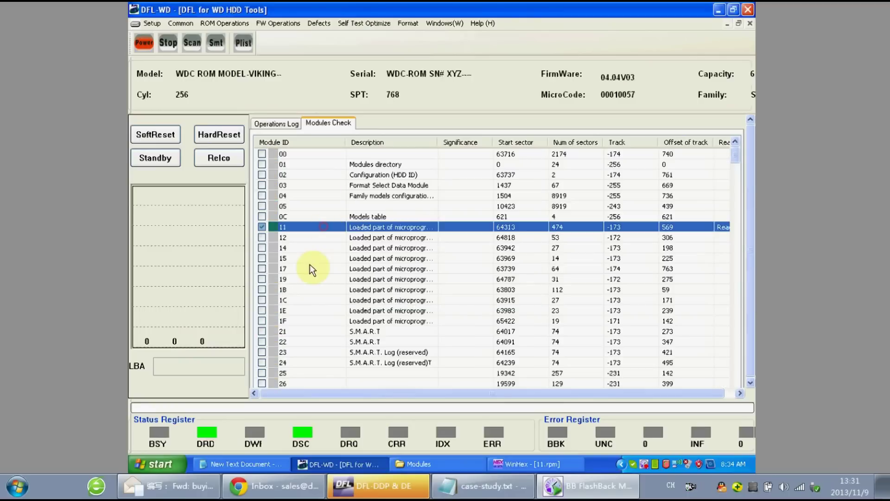
click(291, 123)
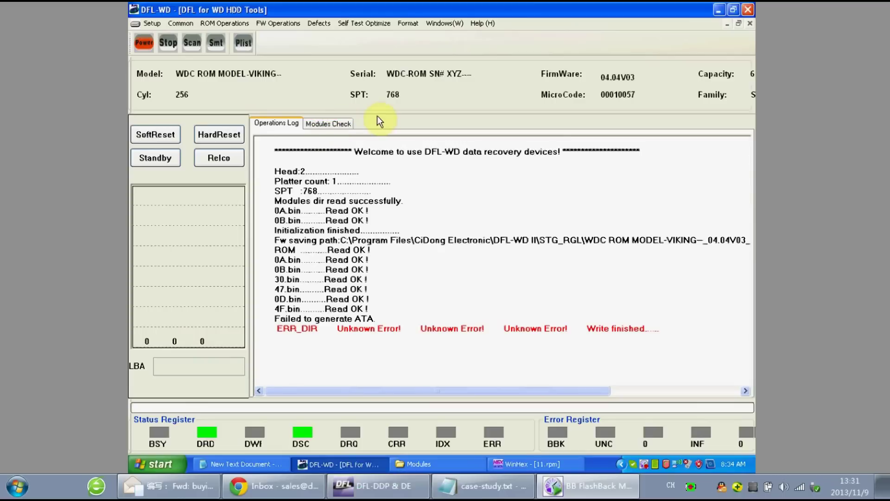
- Power-cycle the drive, restart the WD HDD tools session, and retrieve the drive parameters with AutoGetDetail
click(146, 46)
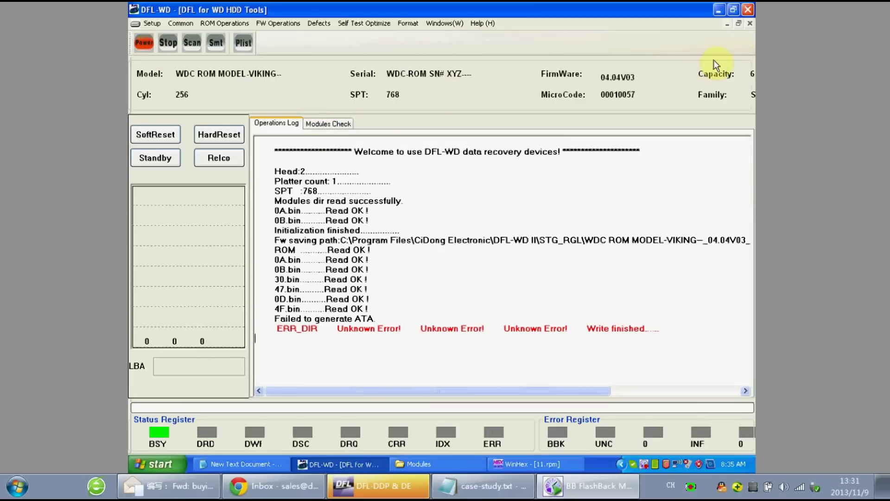
click(750, 24)
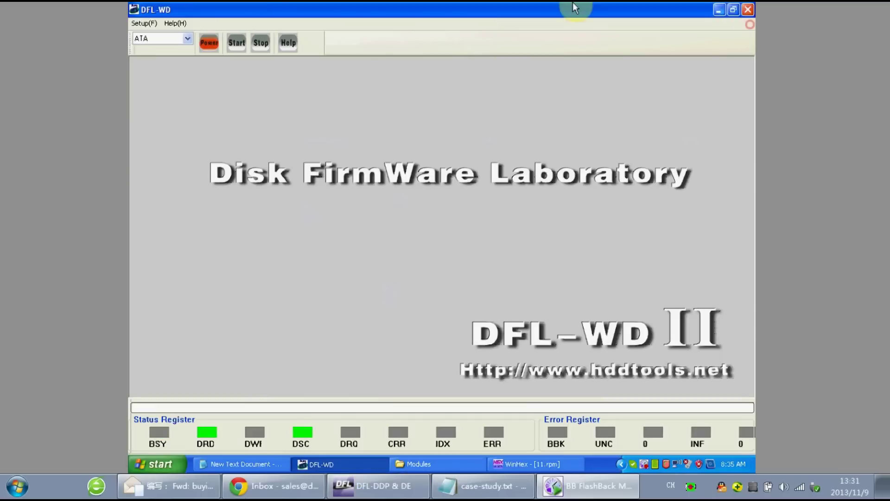
click(237, 49)
click(418, 216)
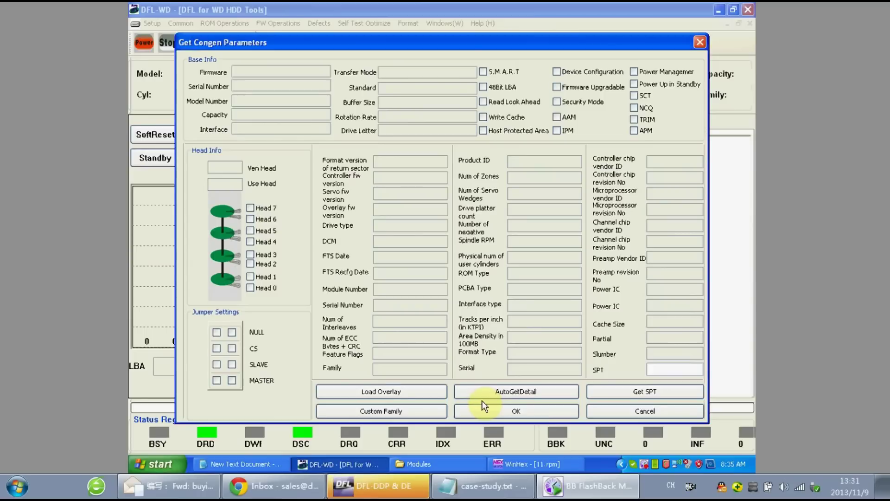
click(483, 398)
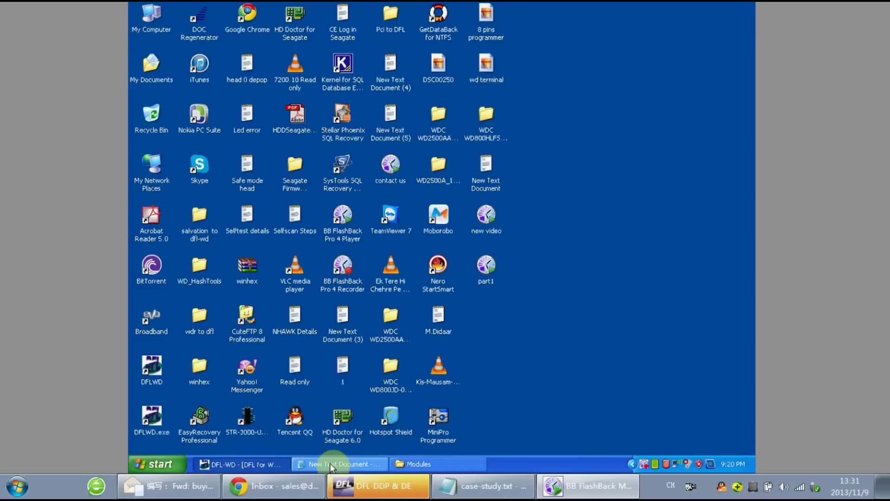
- In the Notepad case study, add the note "- HDD is showing 0mb, cause we write 11.rpm of microcode 00010051,"
click(330, 463)
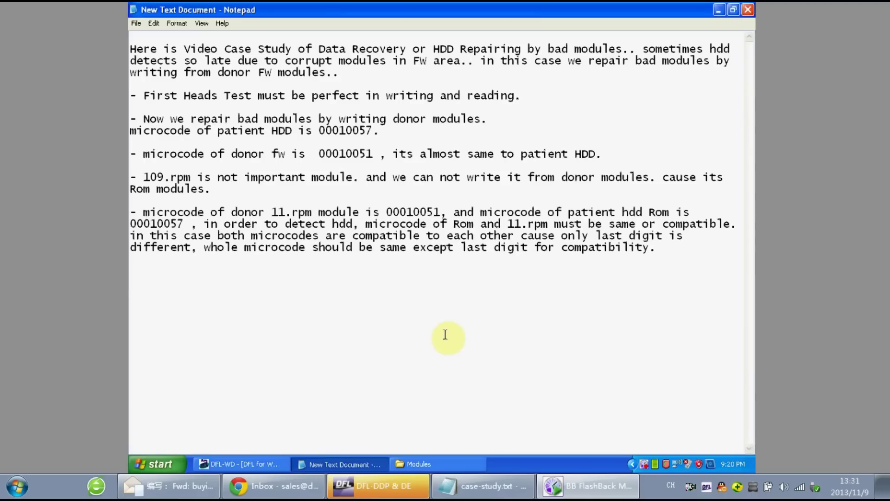
text(- HDD is showin)
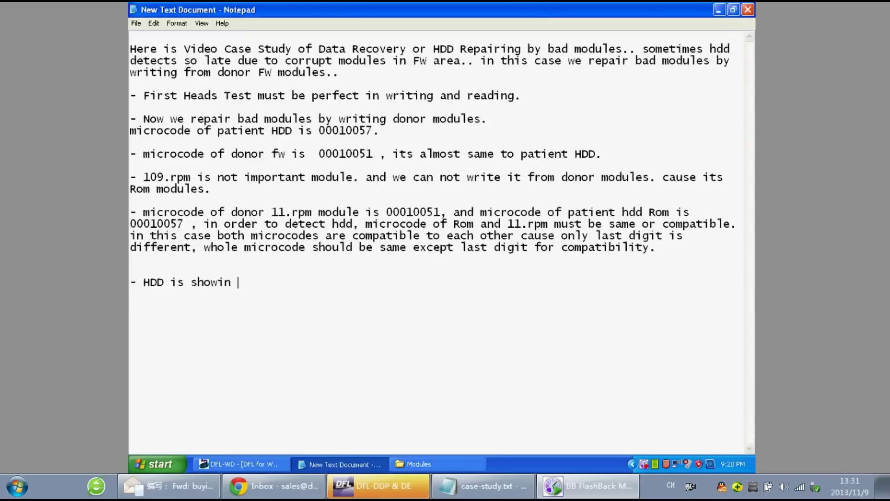
text(g 0mb , cua)
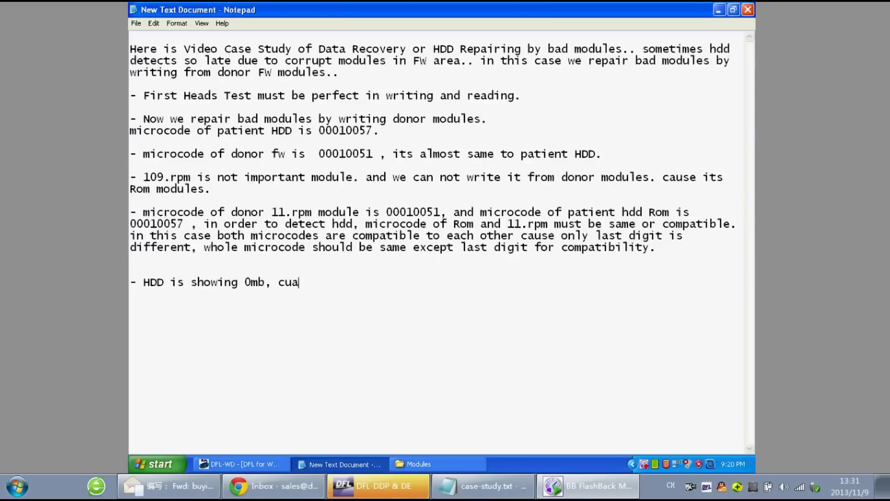
key(BackSpace)
key(BackSpace)
text(ause ww)
key(BackSpace)
text(e write 1)
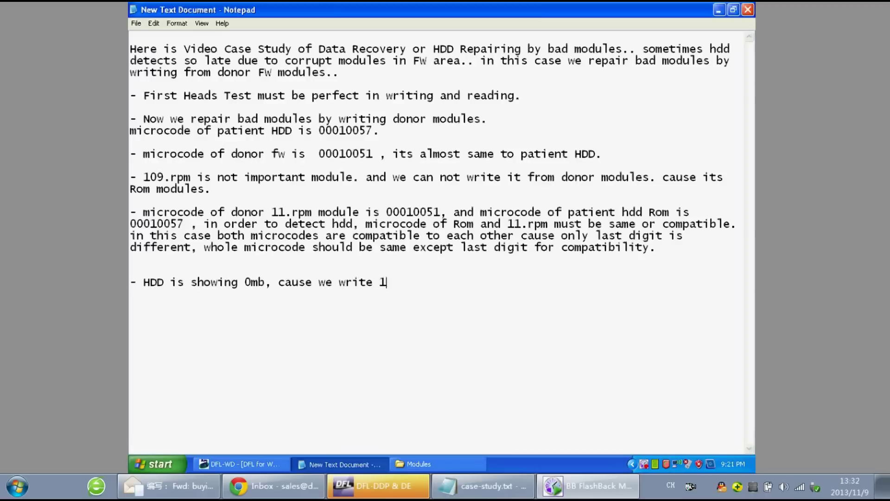
text(1.rpm of mic)
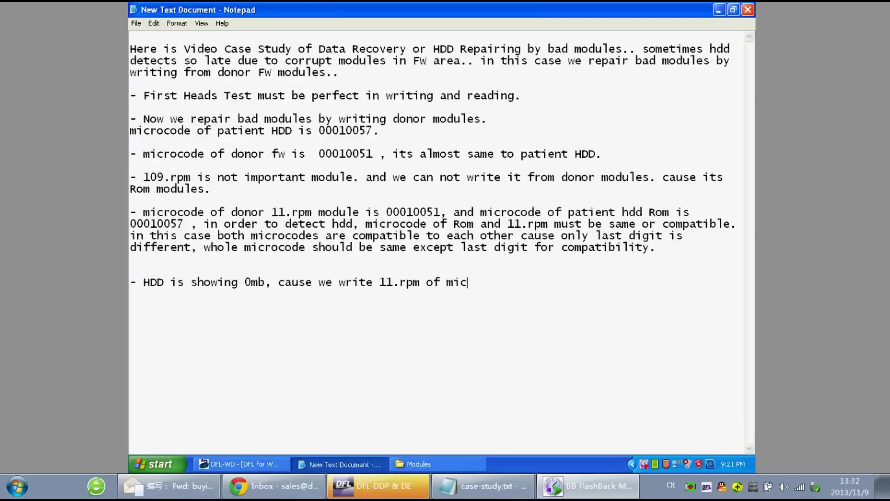
text(rocode 00010051,)
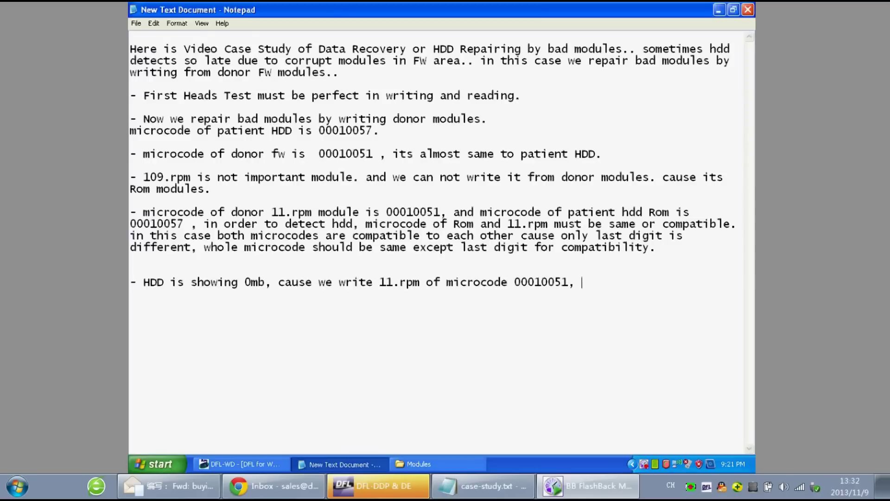
- Continue the note with "and microcode of patient HDD Rom is 00010057 , to detect"
text( and microcode of)
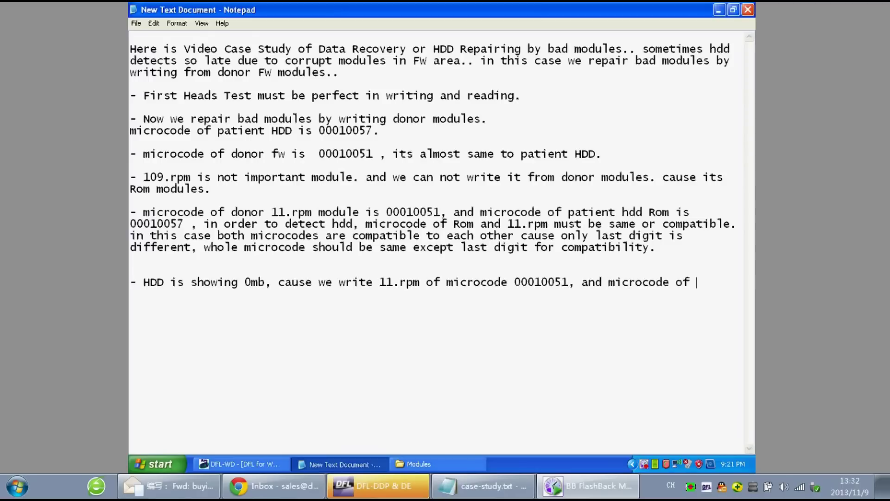
text(path)
key(BackSpace)
text(ient)
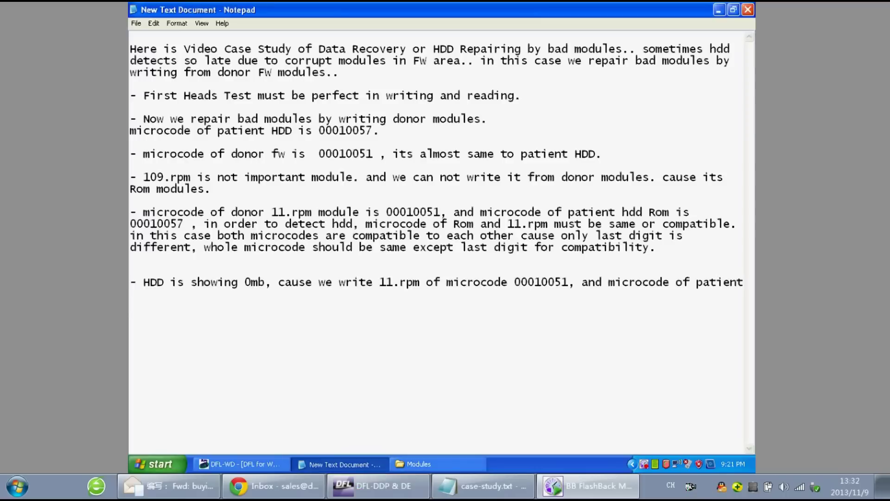
text( HDD )
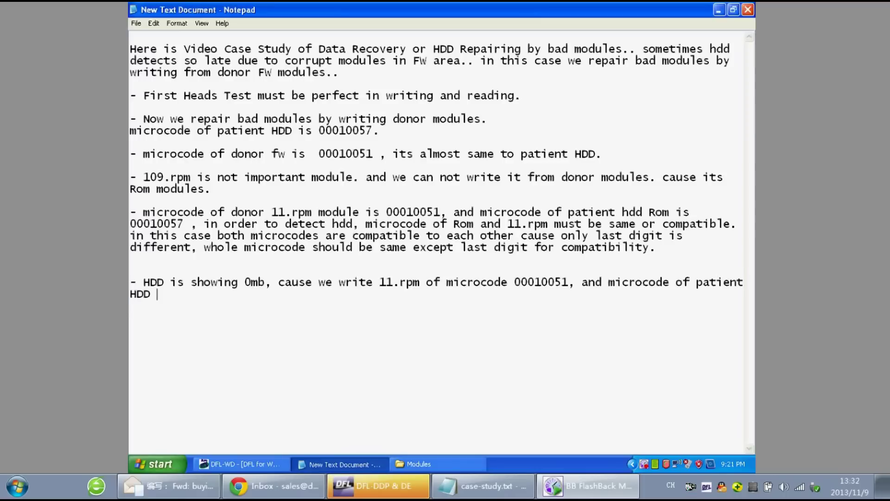
text(ro)
key(BackSpace)
key(BackSpace)
text(Rom is 000100)
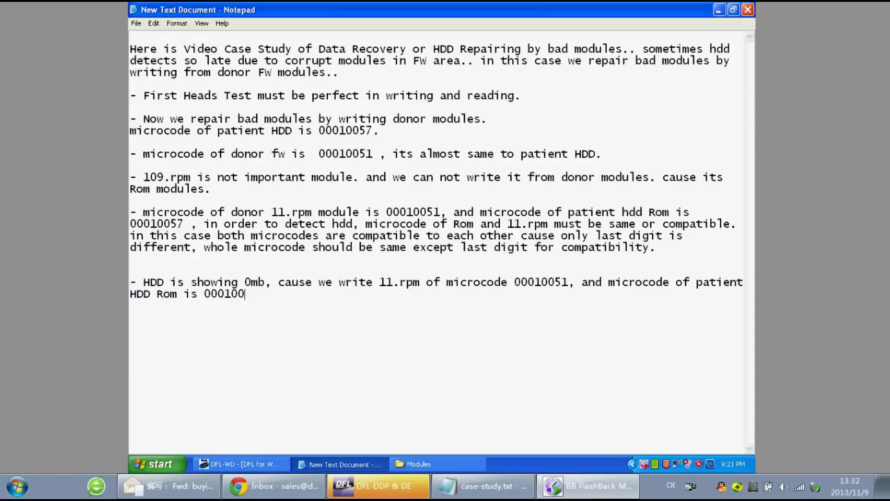
text(57 , to detect H)
key(BackSpace)
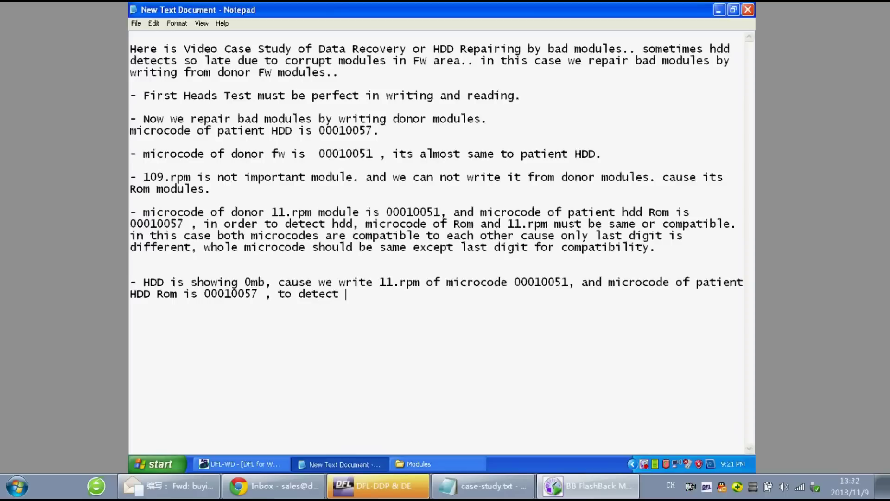
- Extend the note with "HDD with Full capacity we need to write Rom.bin of donor FW thats microcode is 00010051."
text(HDD with Ful)
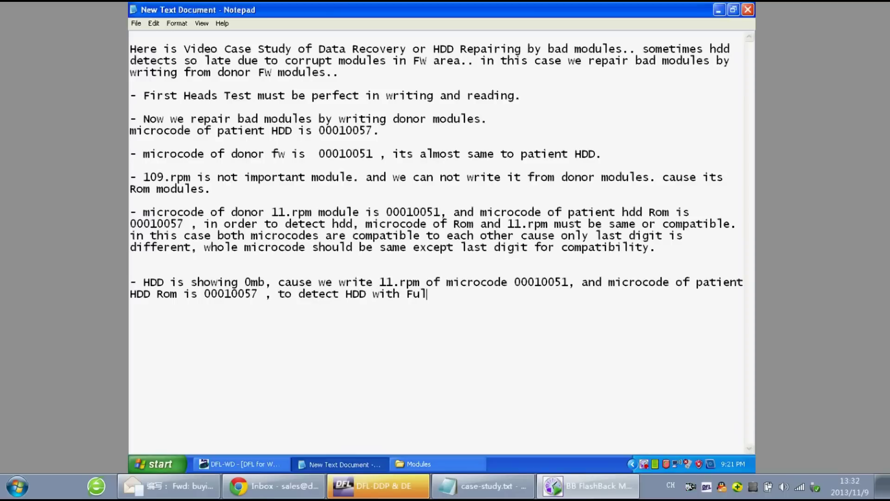
text(l capacity we need to )
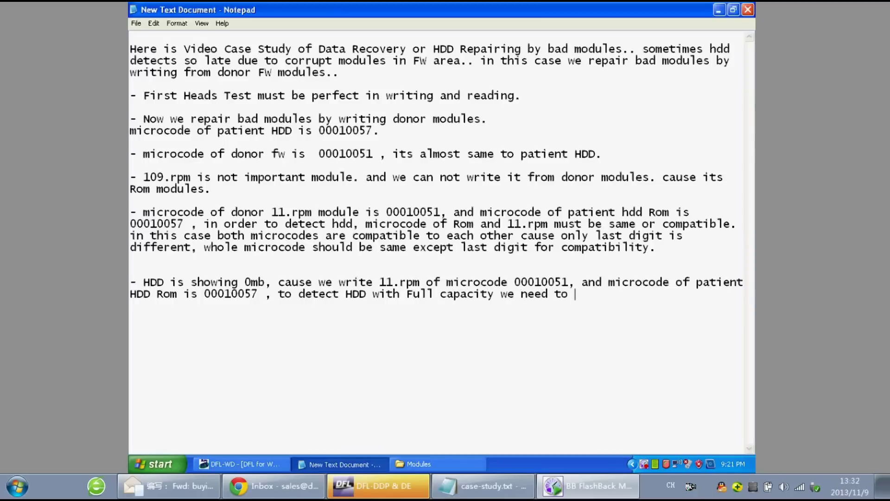
text(write Rom)
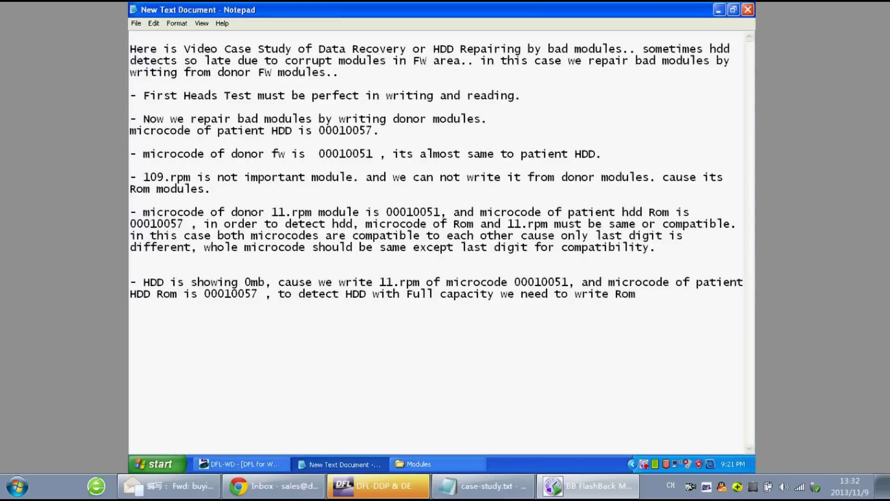
text(.bin of )
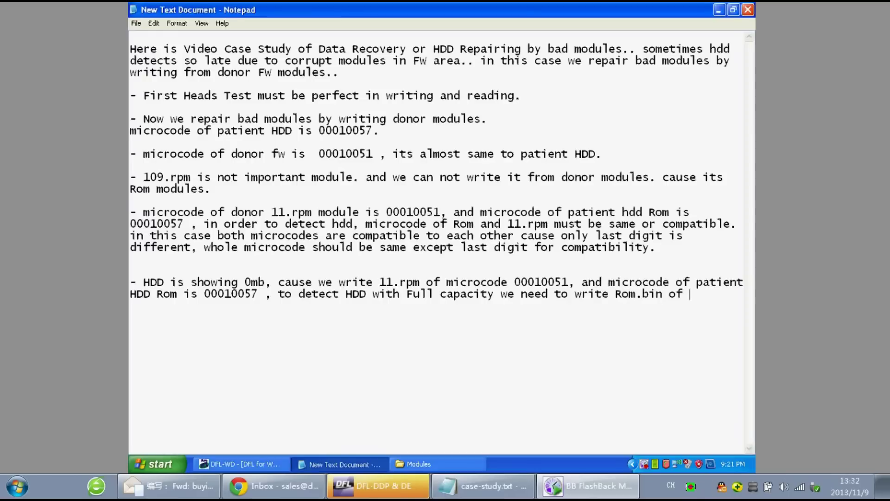
text(donor FW that)
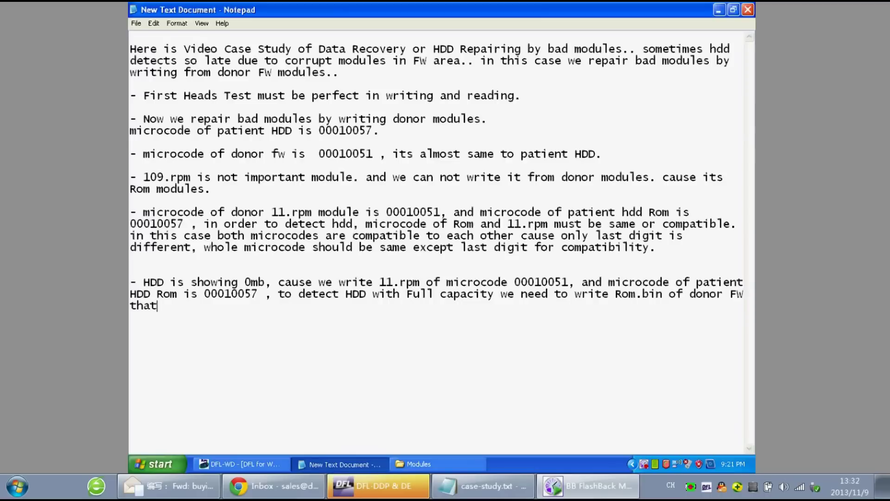
text(s microcode is)
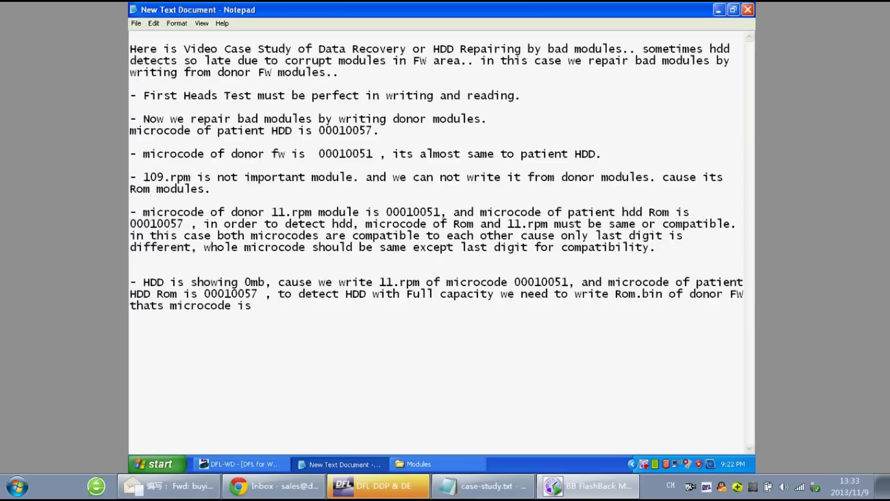
text( 00010051. c)
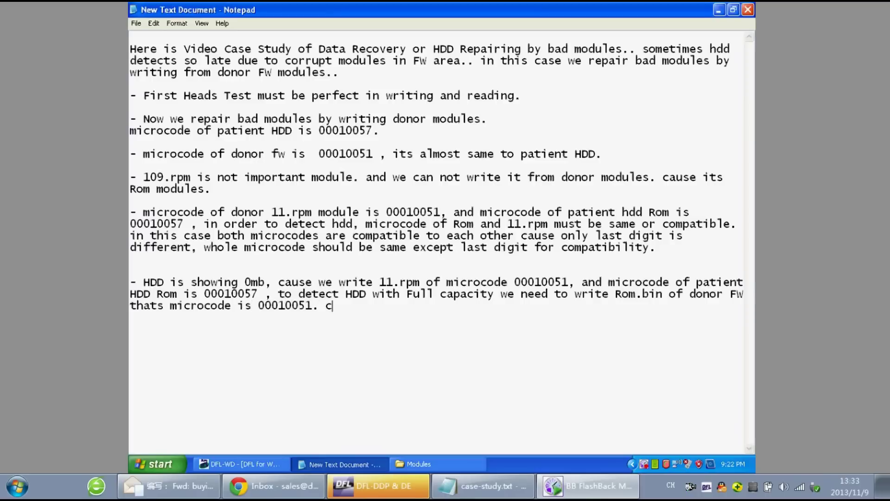
- Complete the note with "cause to detect HDD with full capacity, microcode of Rom.bin and 11.rpm must be 100% same."
text(ause to detect hd)
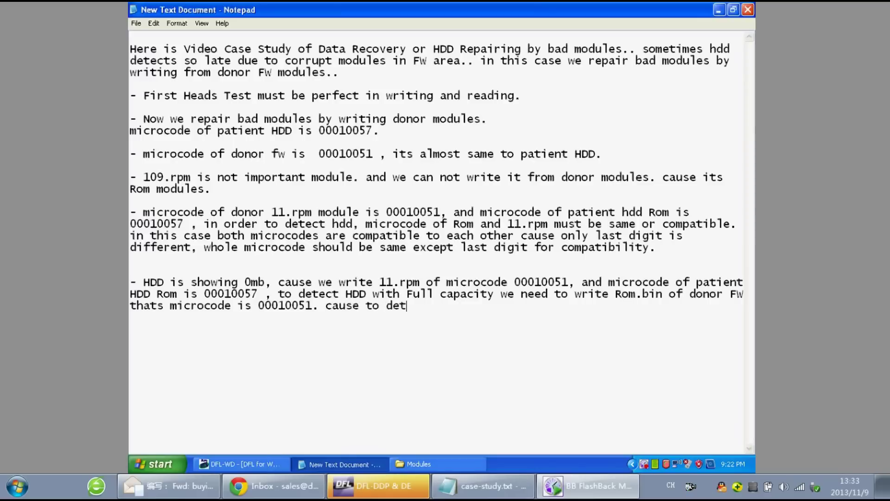
key(BackSpace)
key(BackSpace)
text(HDD with f)
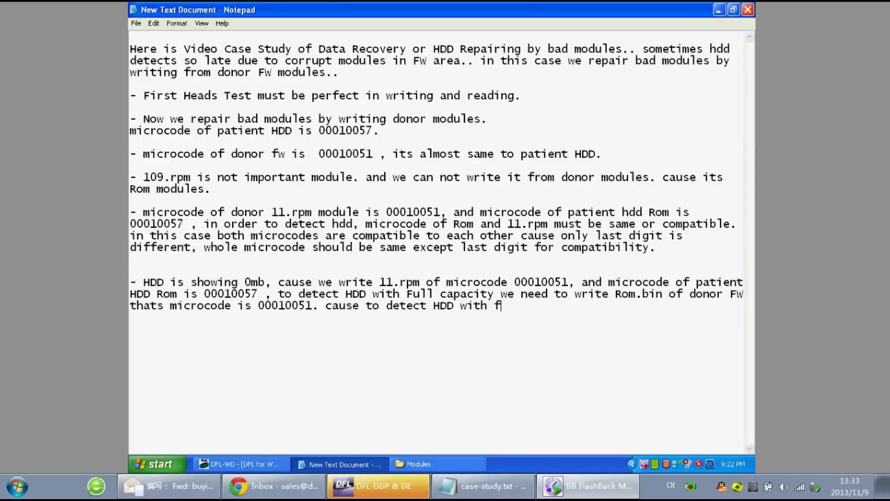
text(ull ca)
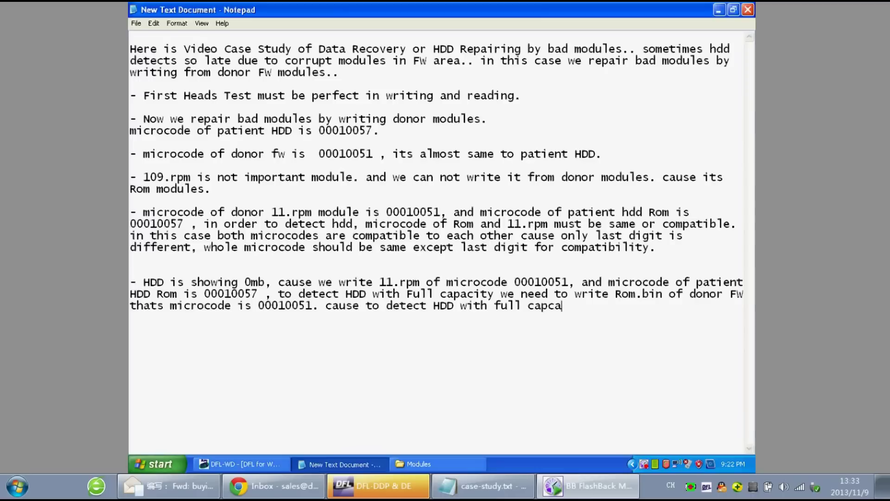
text(pacity,)
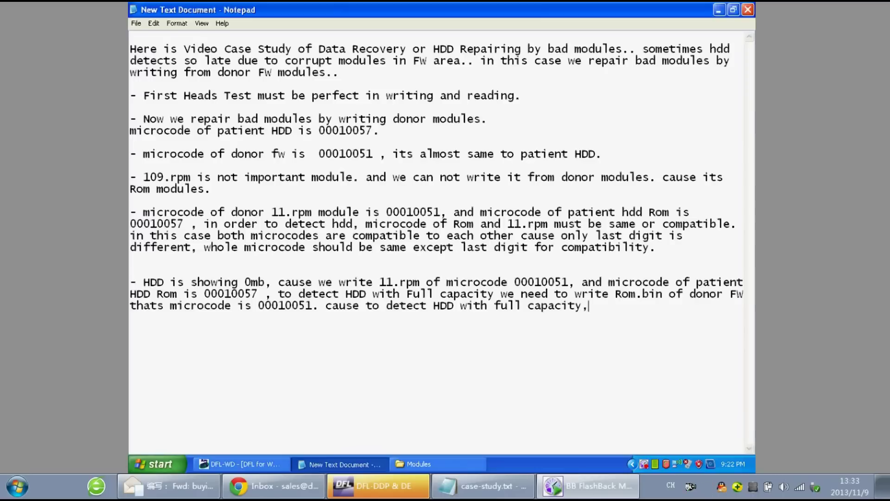
text( microco)
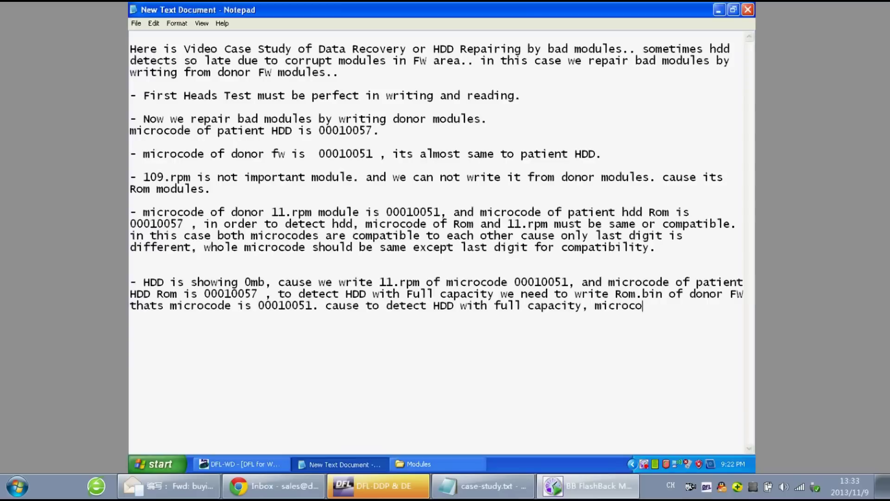
text(de of Rom.bin and )
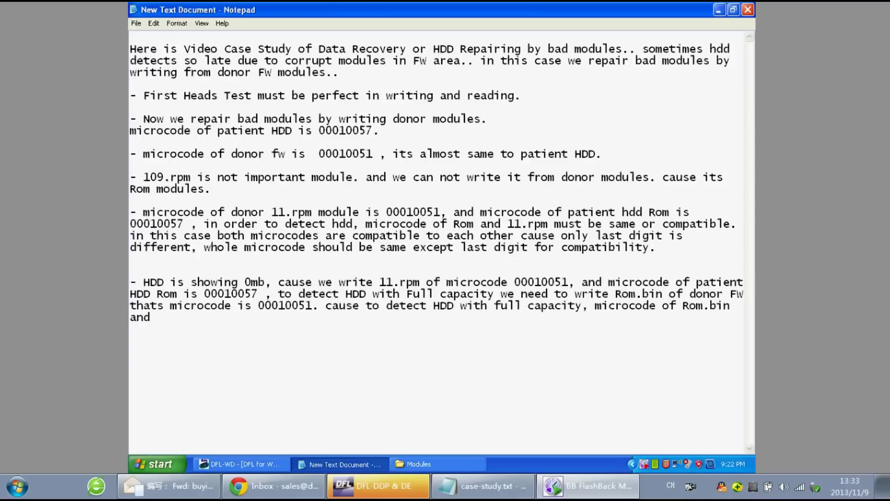
text(11.rpm  must be 10)
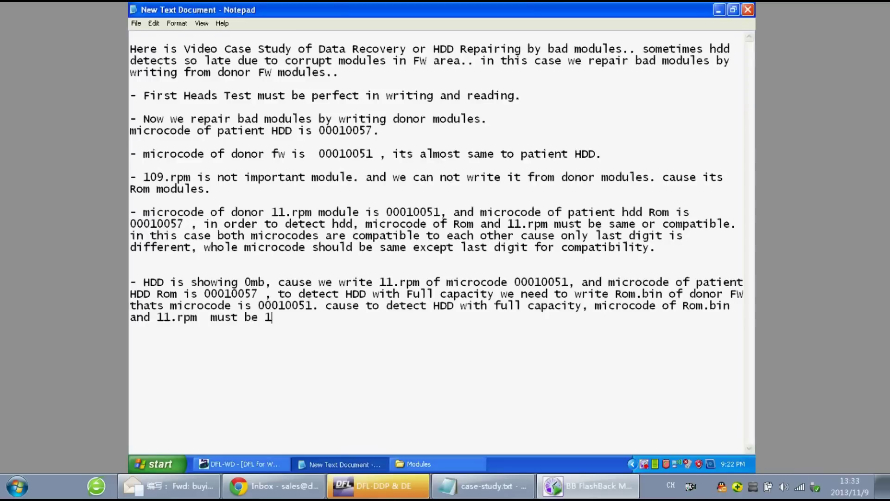
text(0% same.)
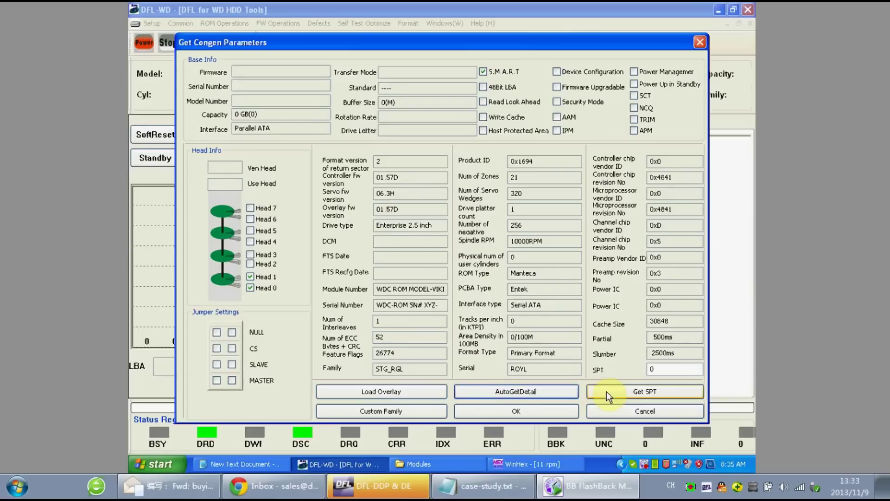
- In DFL-WD, get the drive's SPT and accept the Congen parameters
click(607, 392)
click(536, 411)
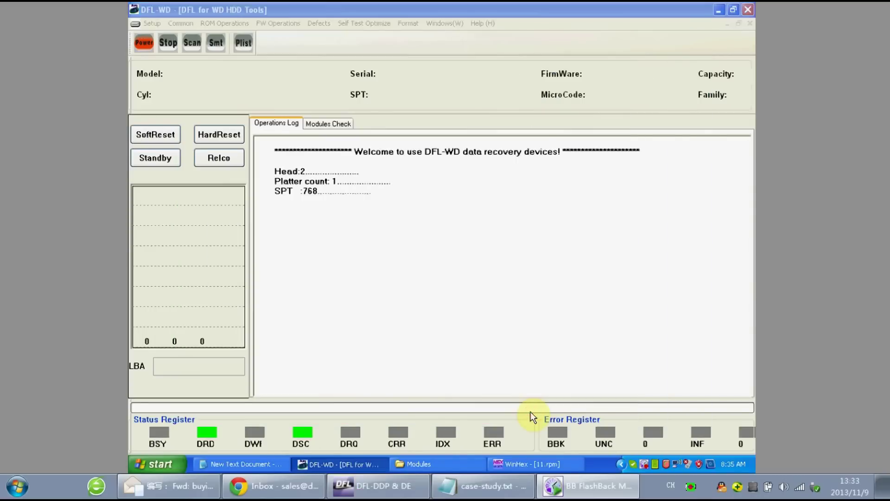
- Write donor ROM file 0151 from the WDC WD800HLFS-75G6U1 folder on the Desktop to the drive, and power the drive on again
click(241, 24)
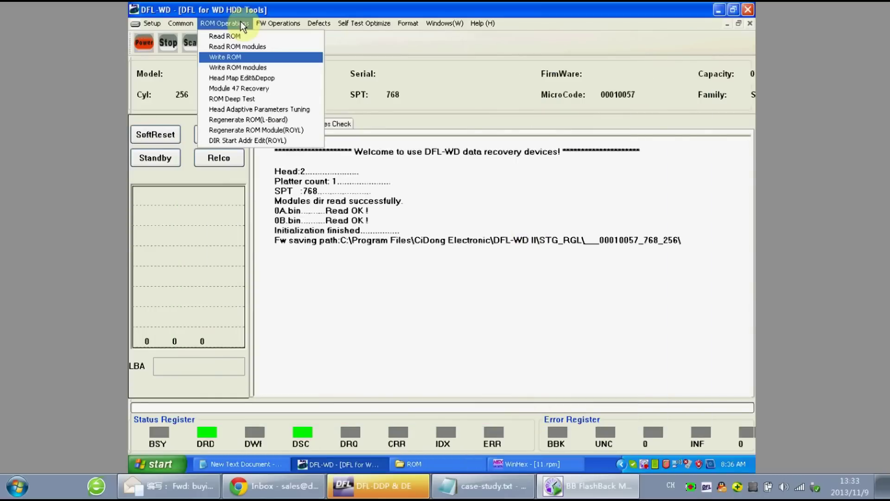
click(260, 57)
click(302, 199)
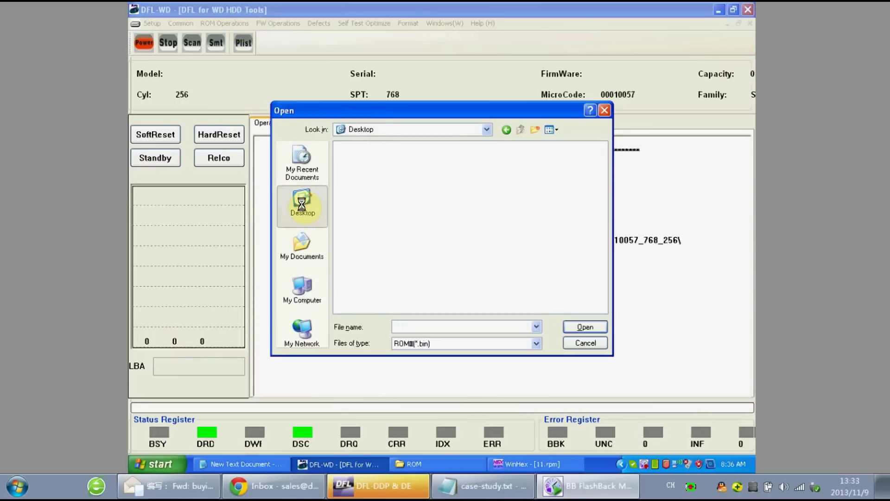
double_click(426, 235)
key(Down)
key(Down)
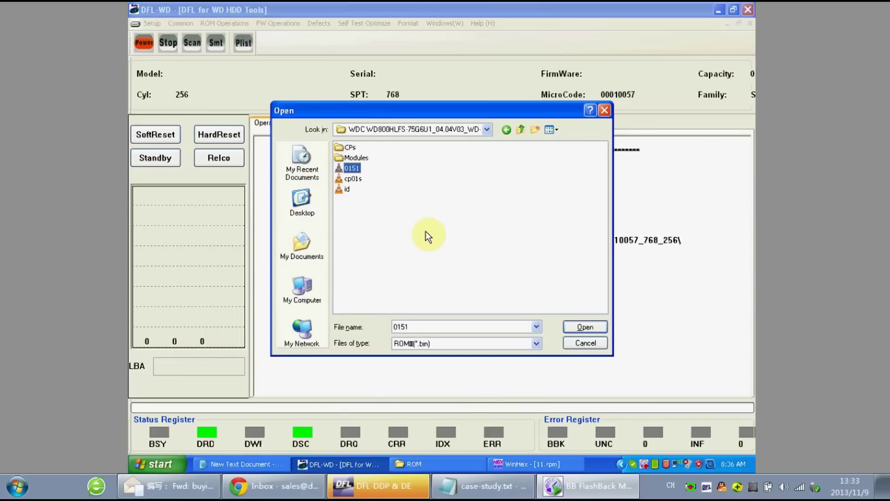
key(Return)
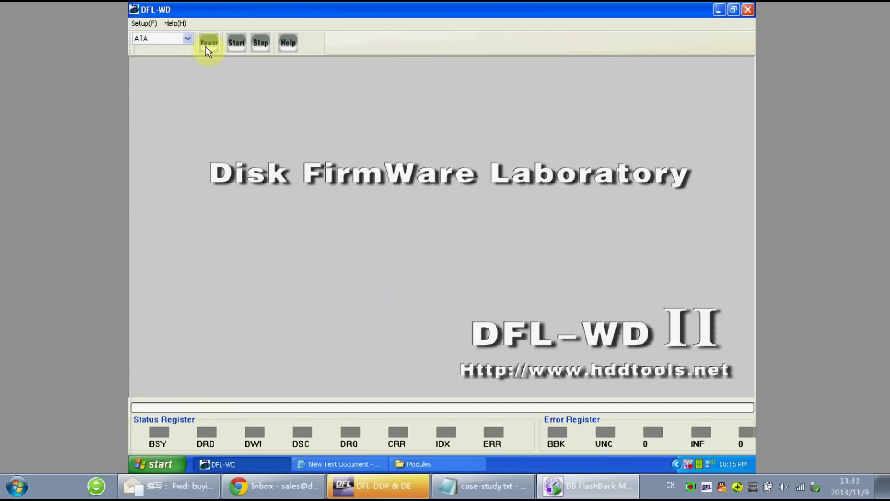
click(205, 47)
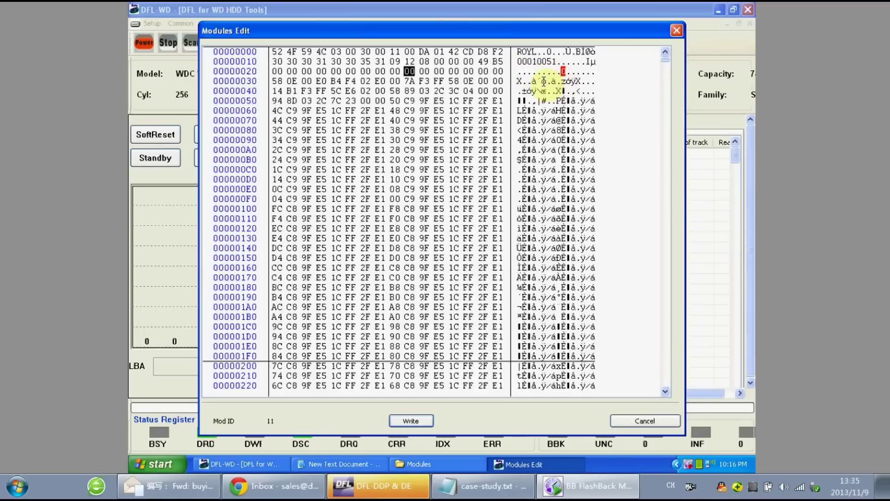
- Close the module 11 editor and add to the Notepad note "Finally HDD and its DATA has been Recovered perfect with 100% success rate by this case"
click(676, 31)
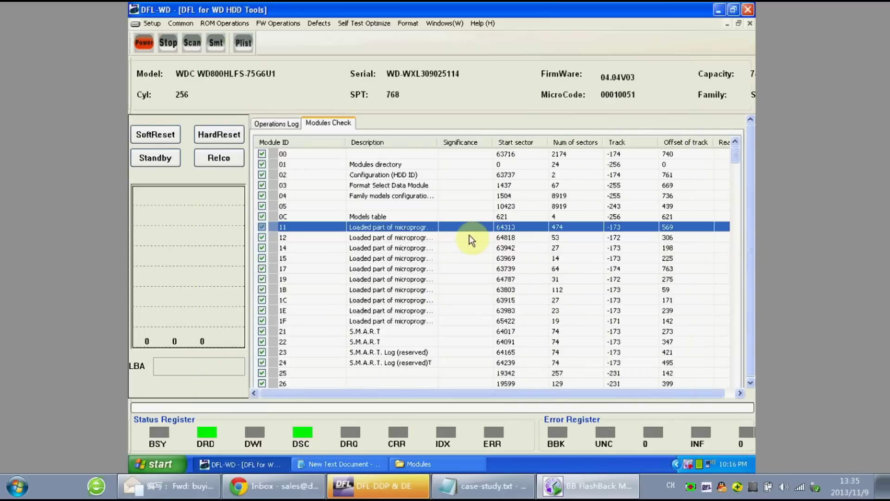
click(343, 459)
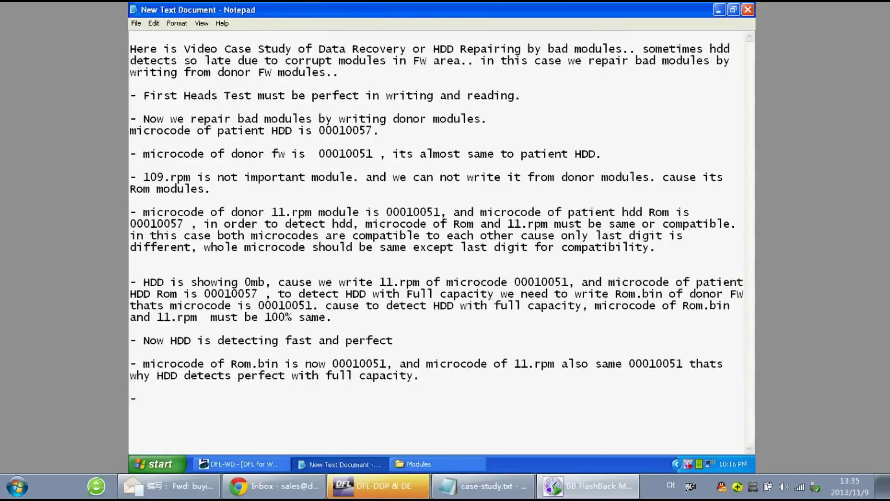
text(Finally )
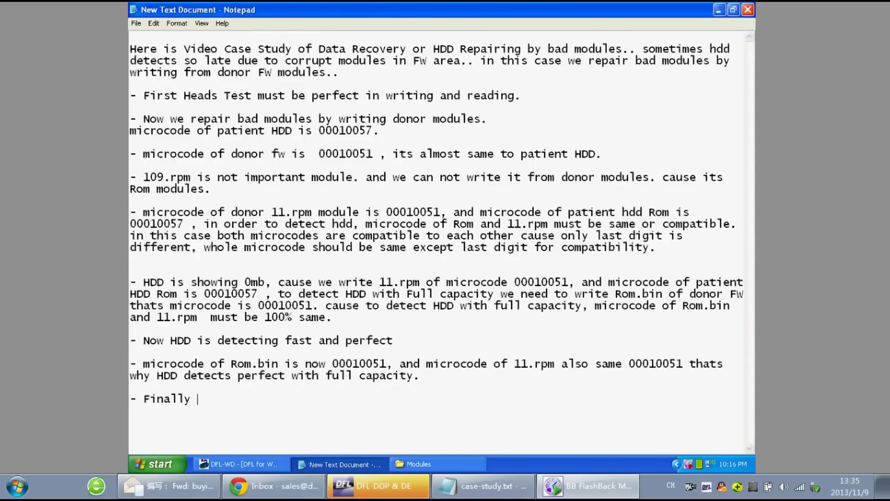
text(HDD)
text(and its DATA has been Re)
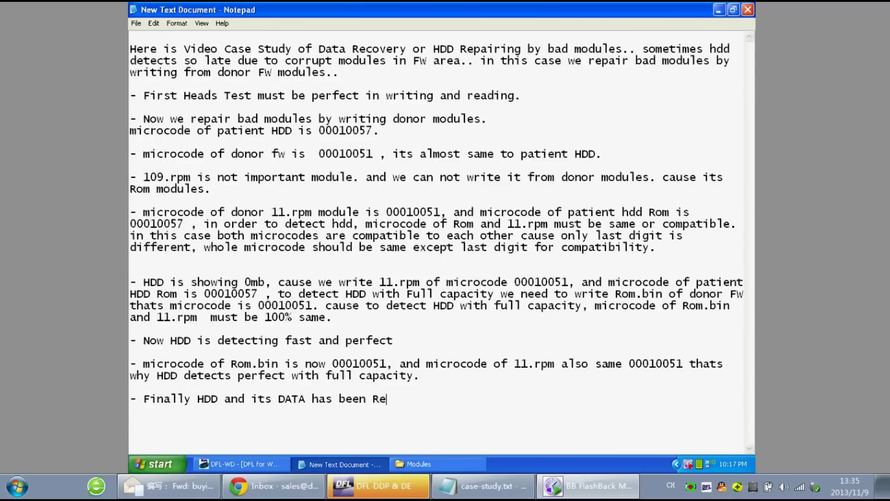
text(covered per)
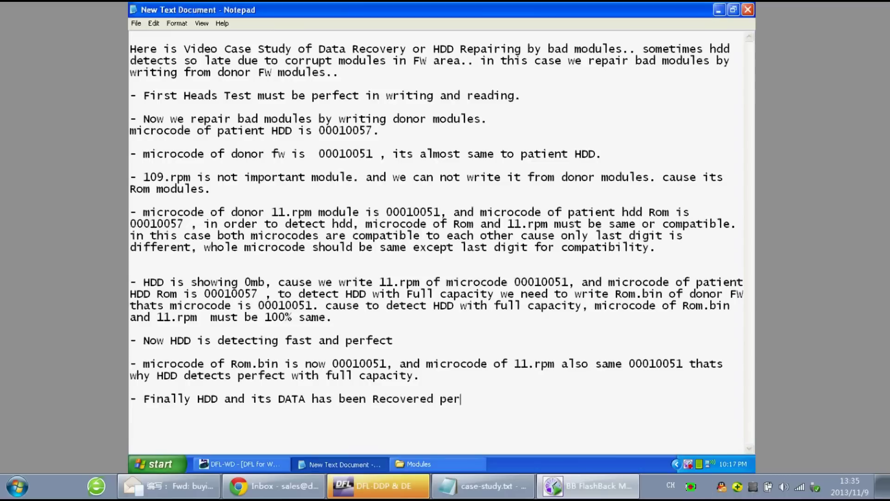
text(fect with 100)
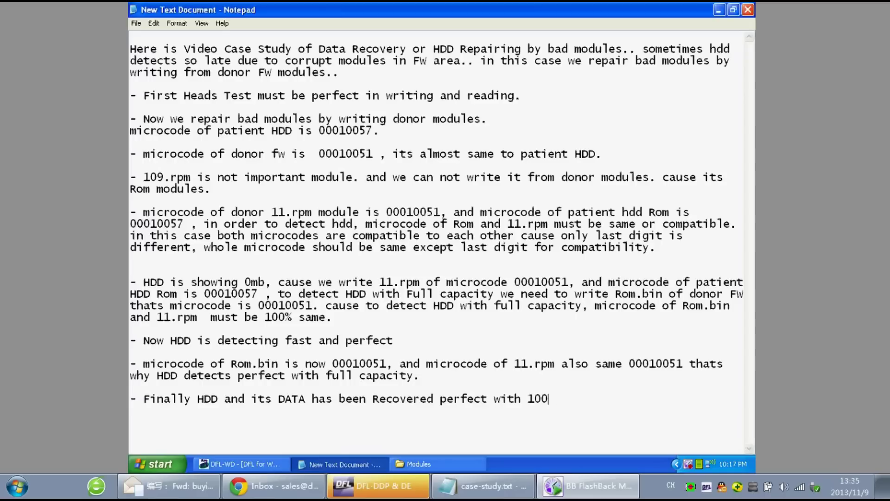
text(% succes)
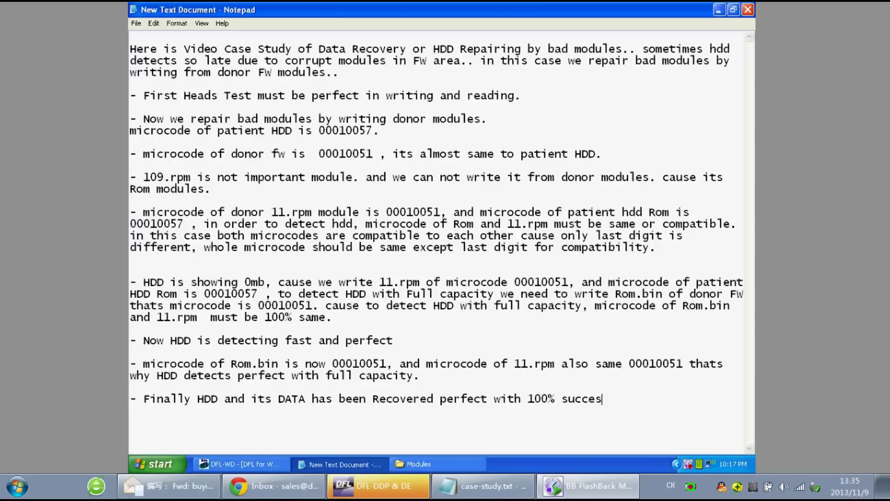
text(s rate by this case)
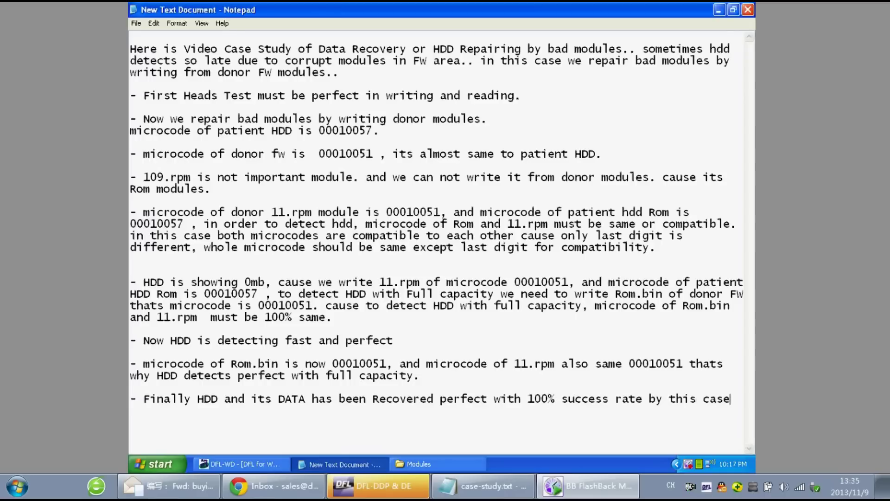
- Complete the final sentence of the case note with "with the help of DFL Tool for WD."
text( with te)
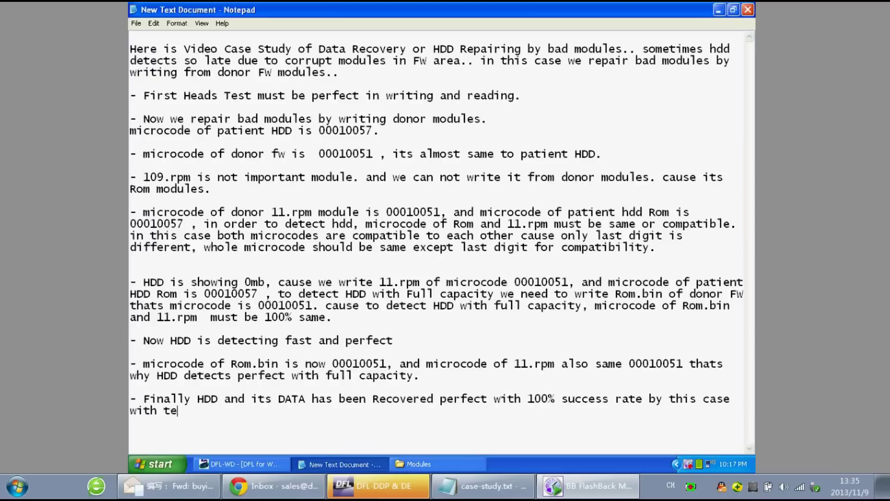
key(BackSpace)
text(he help o)
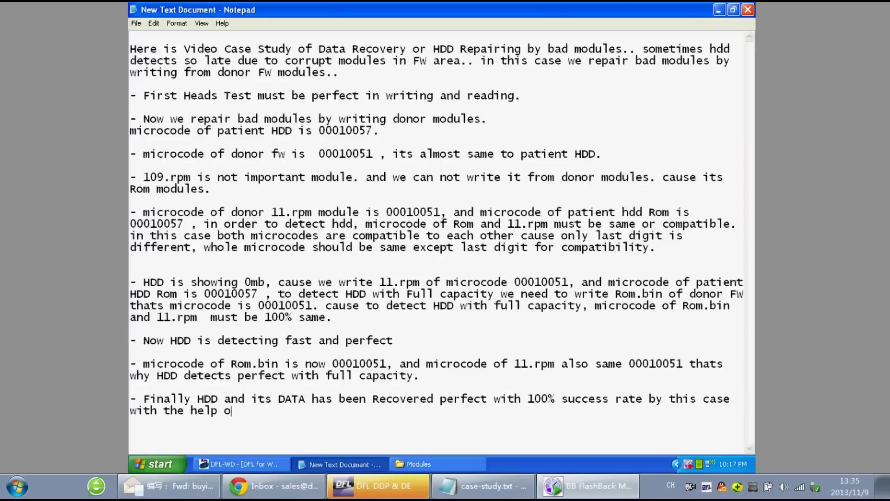
text(f DFL Tool for WD)
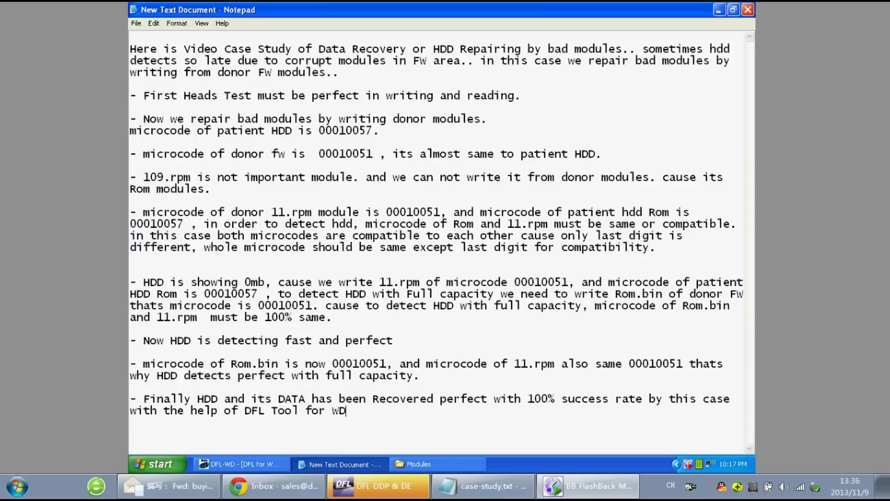
text(.)
- In DFL-WD, start a defects detection scan of the drive from LBA 0 to LBA 156250000
key(alt+Tab)
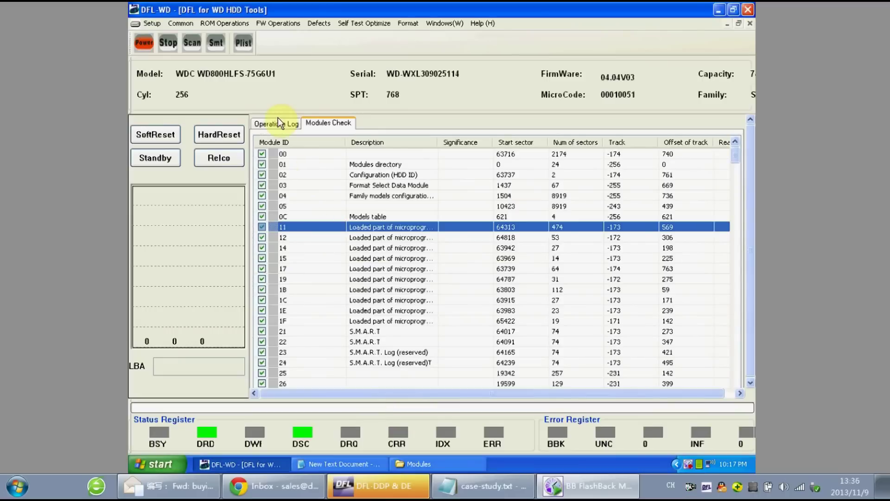
click(278, 122)
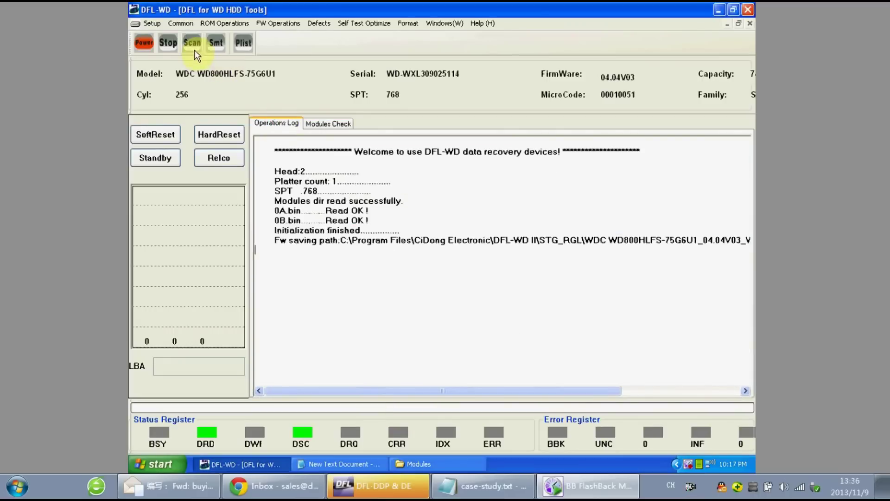
click(298, 162)
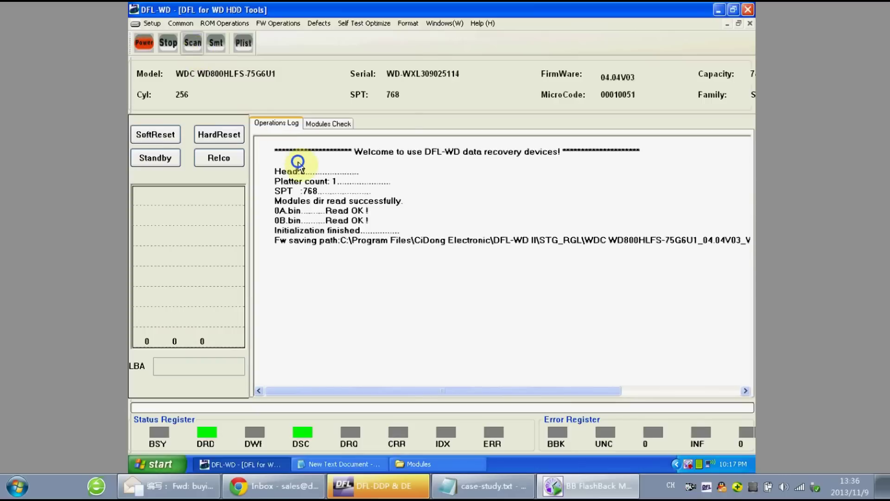
right_click(299, 162)
click(275, 159)
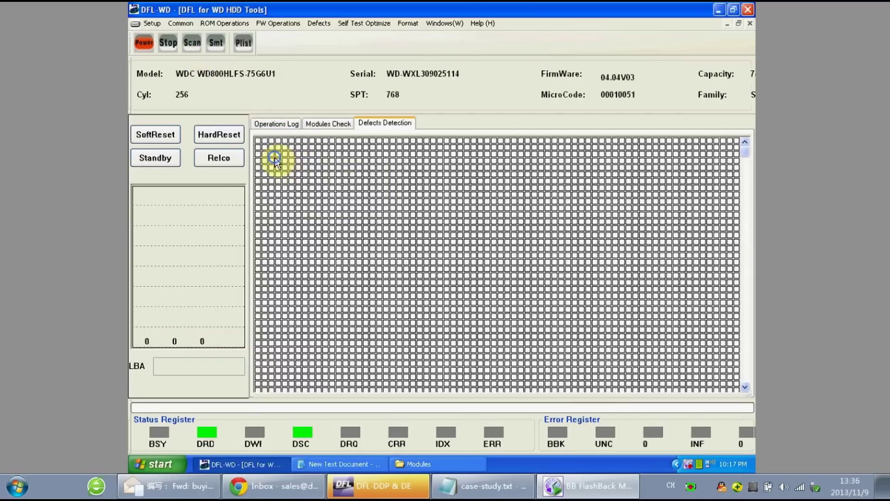
right_click(275, 159)
click(284, 163)
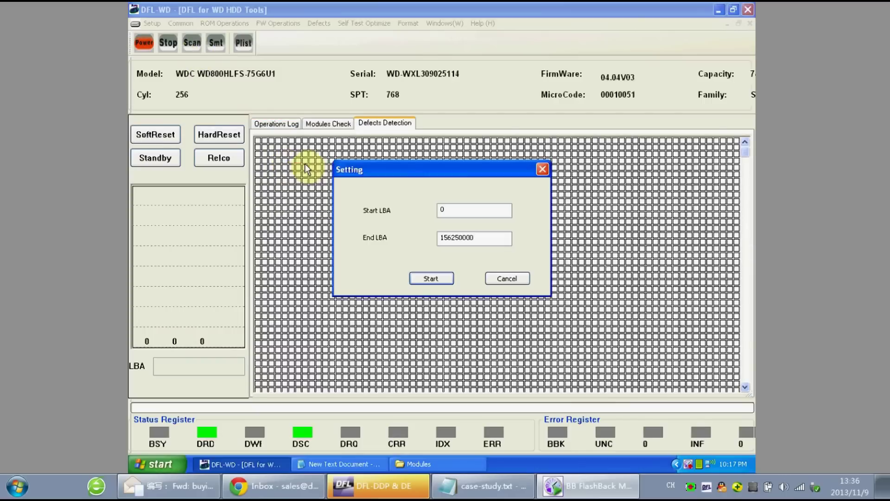
click(414, 279)
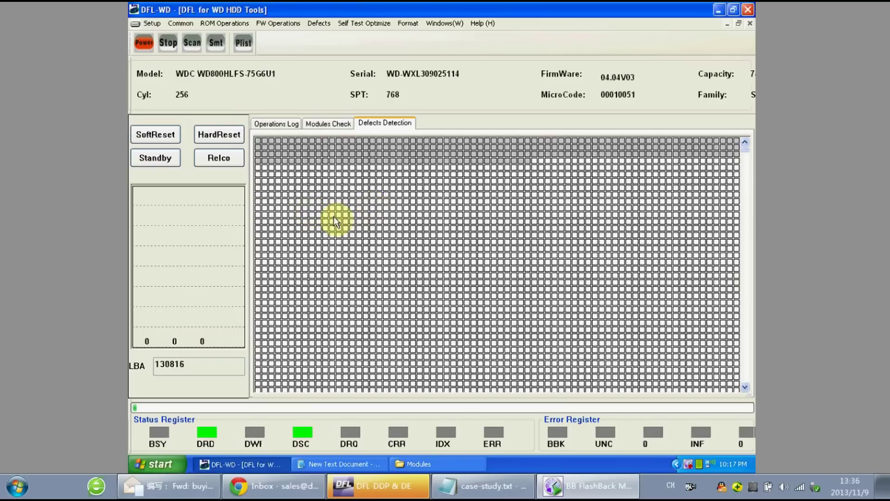